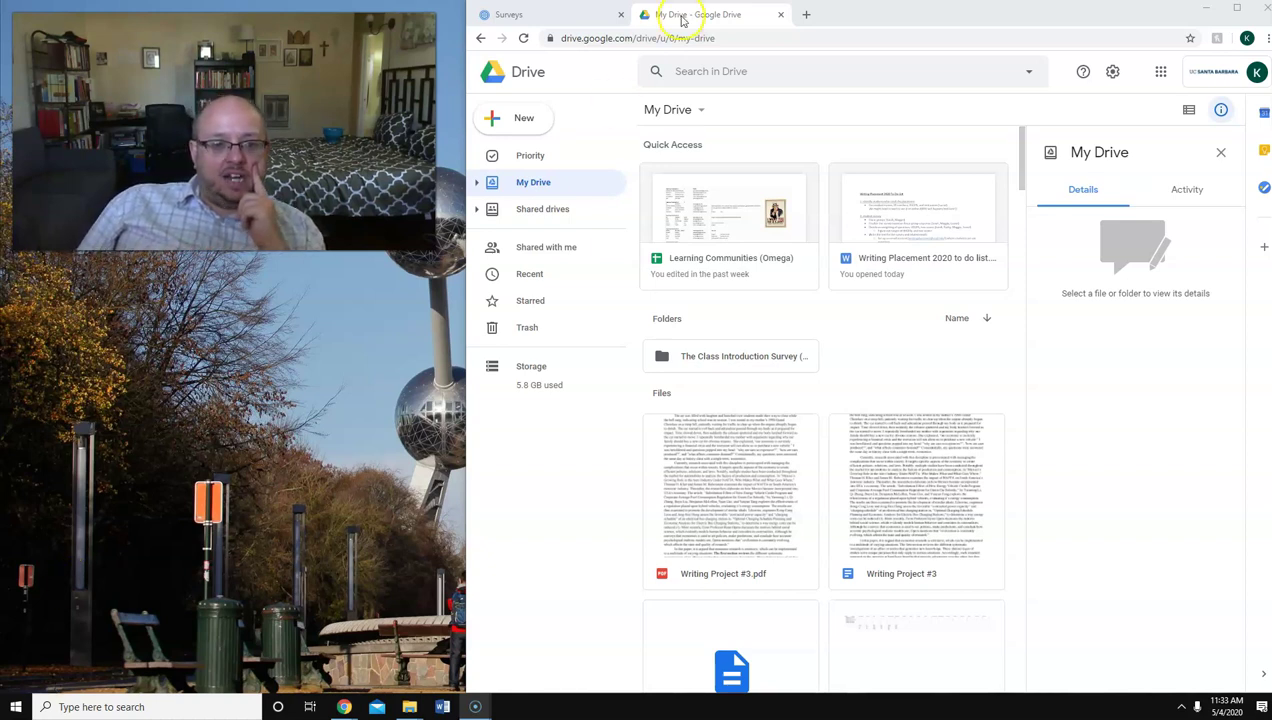
# - Create a new blank Google Forms form from My Drive
pyautogui.click(527, 120)
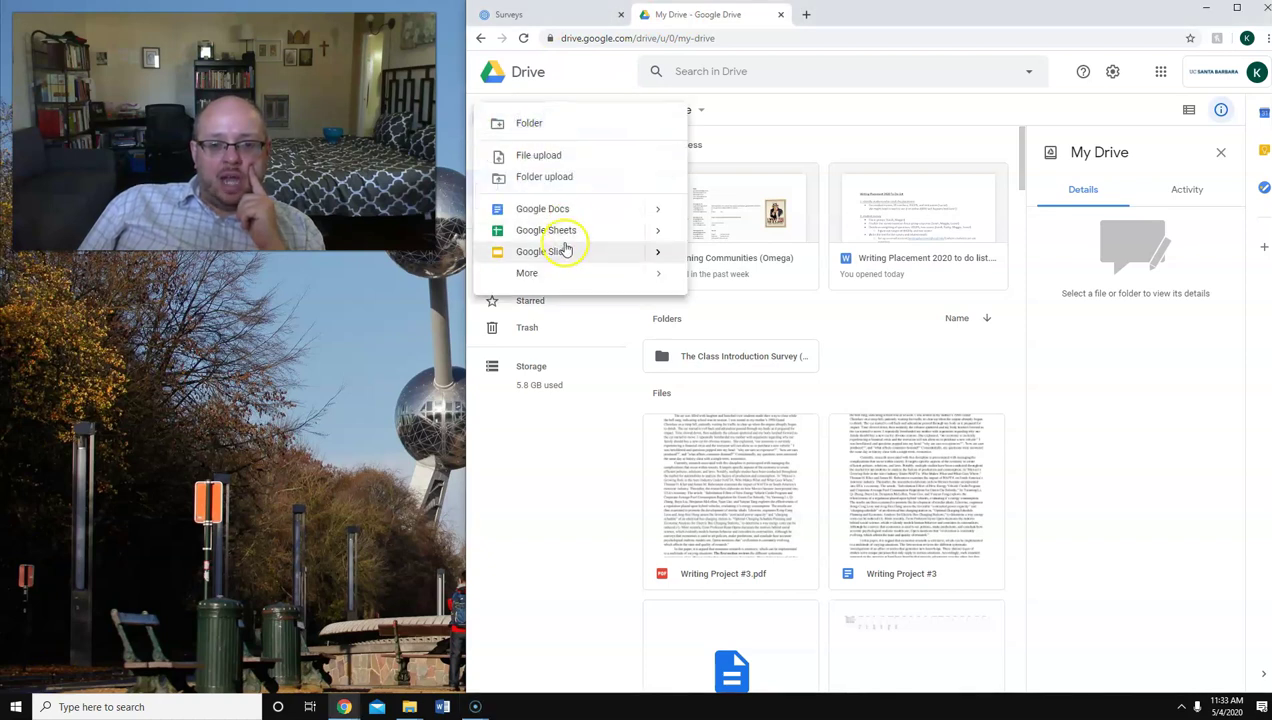
pyautogui.moveTo(576, 270)
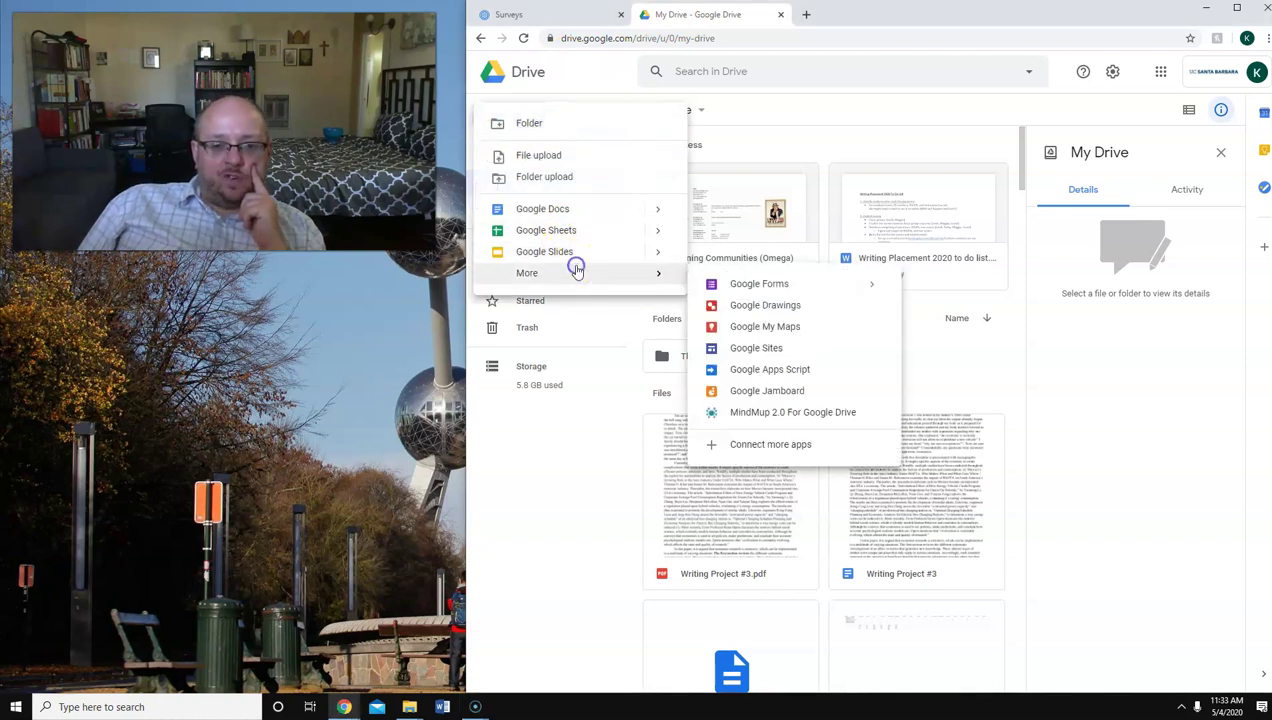
pyautogui.click(776, 284)
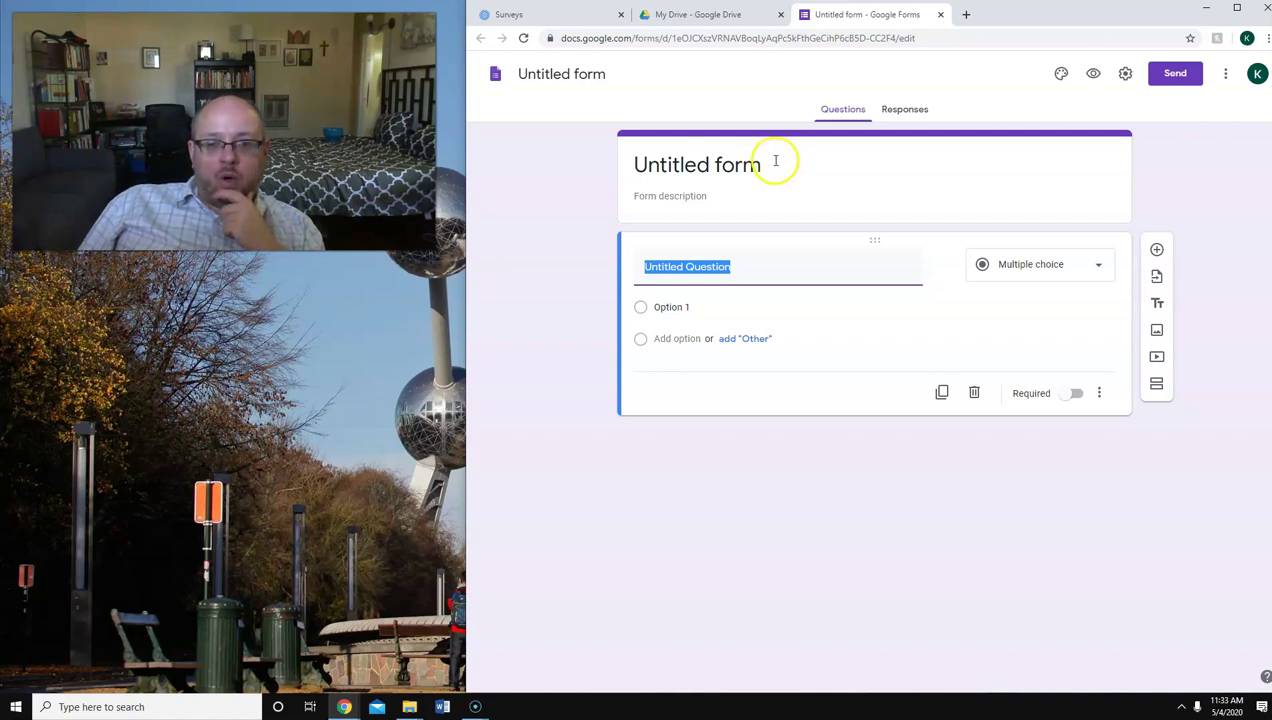
# - Title the form "A Marketing Survey for a Cool Ass Product"
pyautogui.click(775, 160)
pyautogui.write('C')
pyautogui.press('BackSpace')
pyautogui.write('A Surve')
pyautogui.press('BackSpace')
pyautogui.press('BackSpace')
pyautogui.press('BackSpace')
pyautogui.press('BackSpace')
pyautogui.press('BackSpace')
pyautogui.write('Marketing Sur')
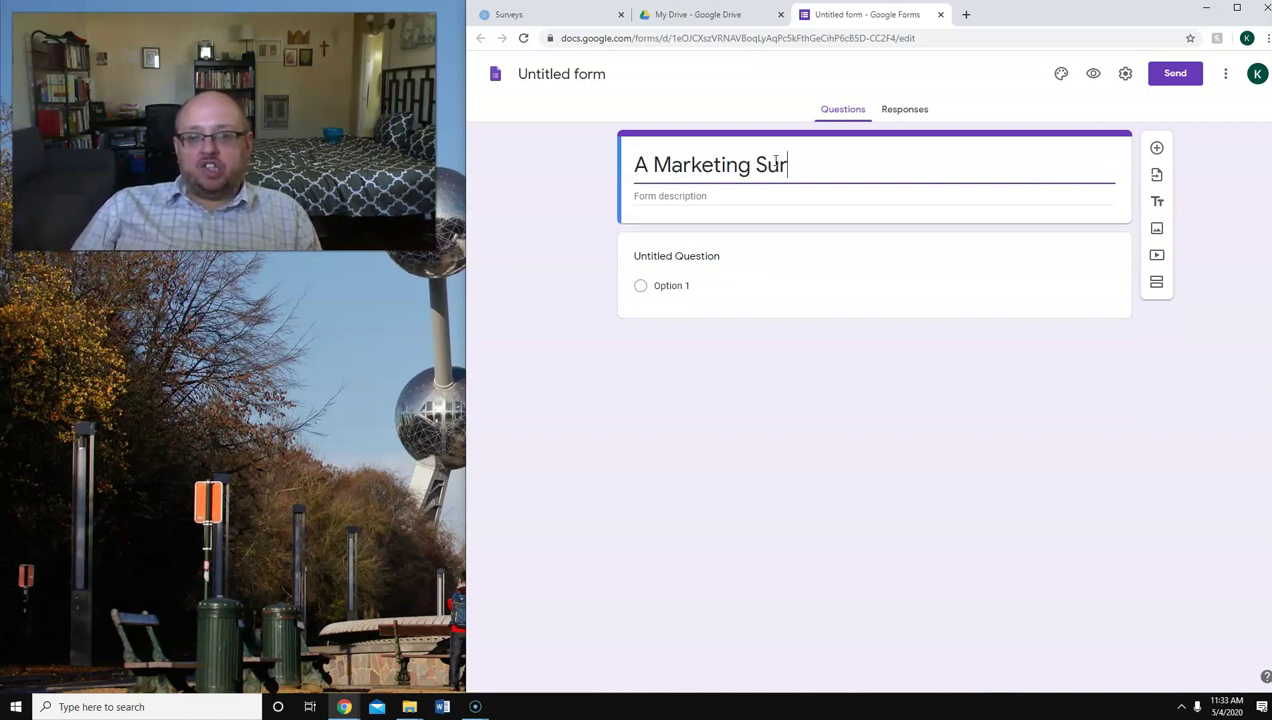
pyautogui.write('vey for a Cool A')
pyautogui.write('ss Prdocut')
pyautogui.press('BackSpace')
pyautogui.press('BackSpace')
pyautogui.press('BackSpace')
pyautogui.press('BackSpace')
pyautogui.press('BackSpace')
pyautogui.write('oduct')
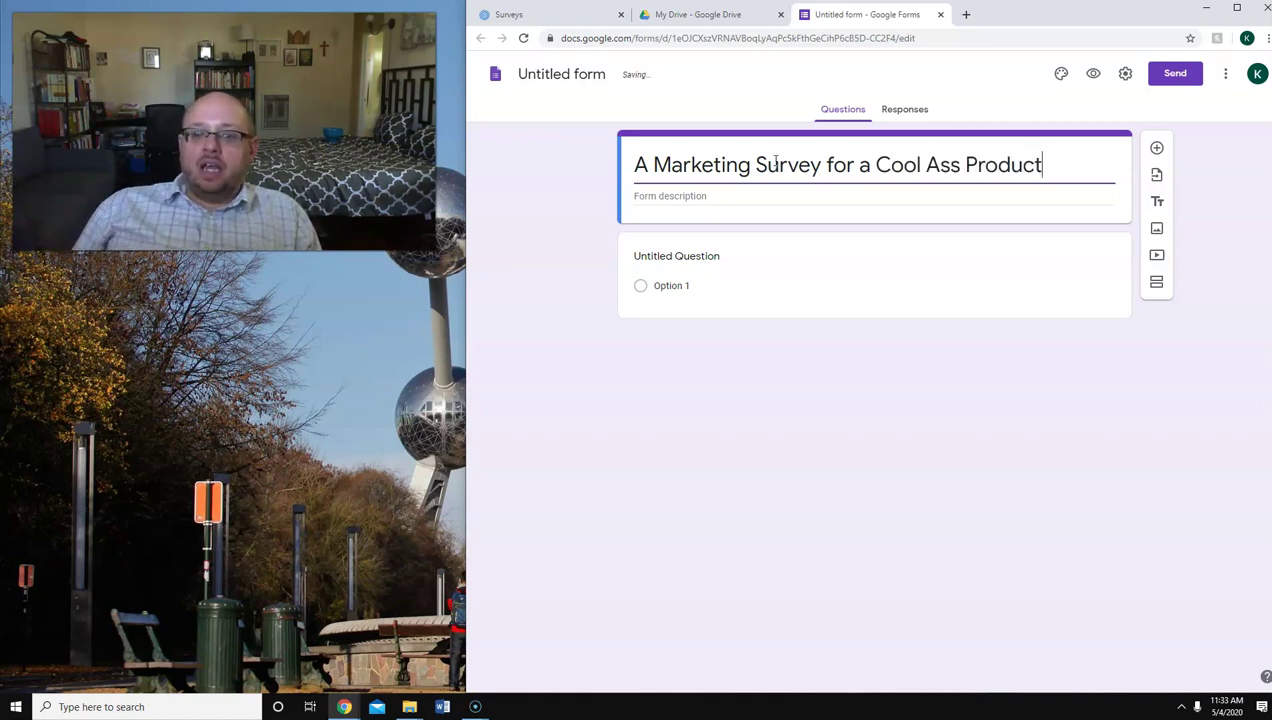
# - Set the form description to "This survey is designed to gauge interest in our cool ass product. It should take you 5-10 minutes to complete."
pyautogui.click(752, 196)
pyautogui.write('This survey is designed to gauge interest in our cool ass prodcut')
pyautogui.press('BackSpace')
pyautogui.press('BackSpace')
pyautogui.press('BackSpace')
pyautogui.press('BackSpace')
pyautogui.write('uct. It should take you 5-10')
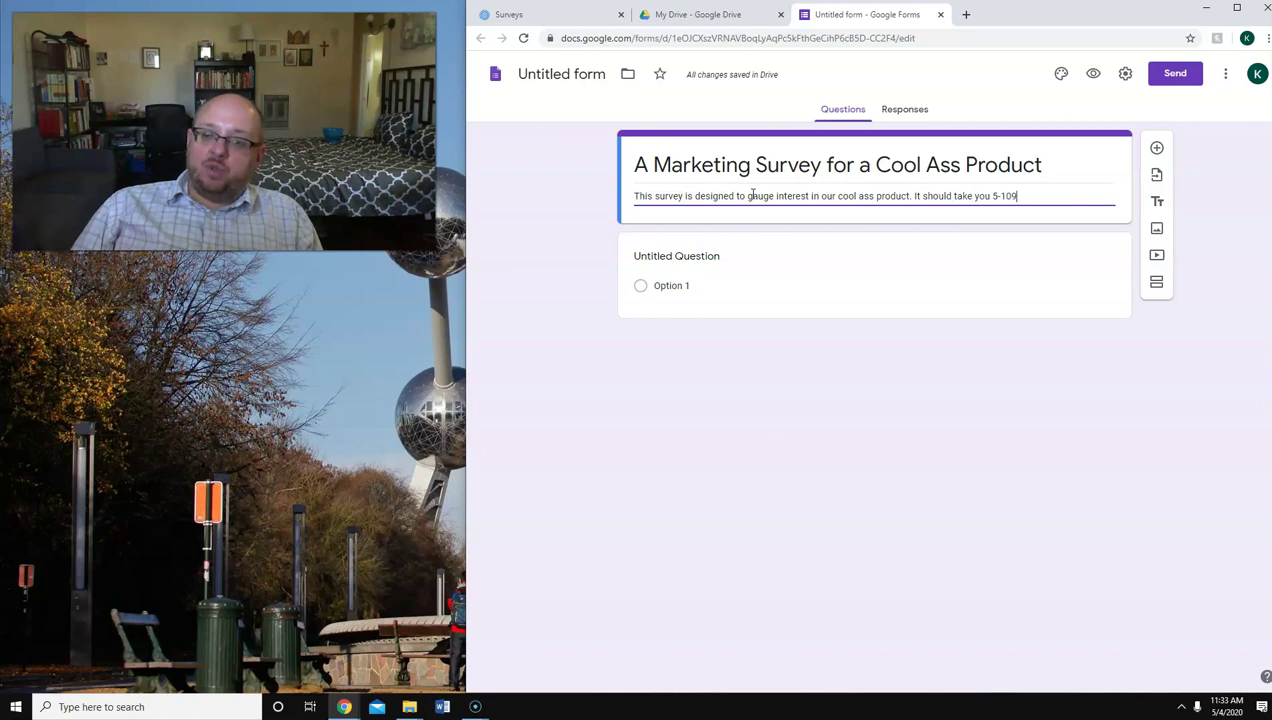
pyautogui.write(' minutes t')
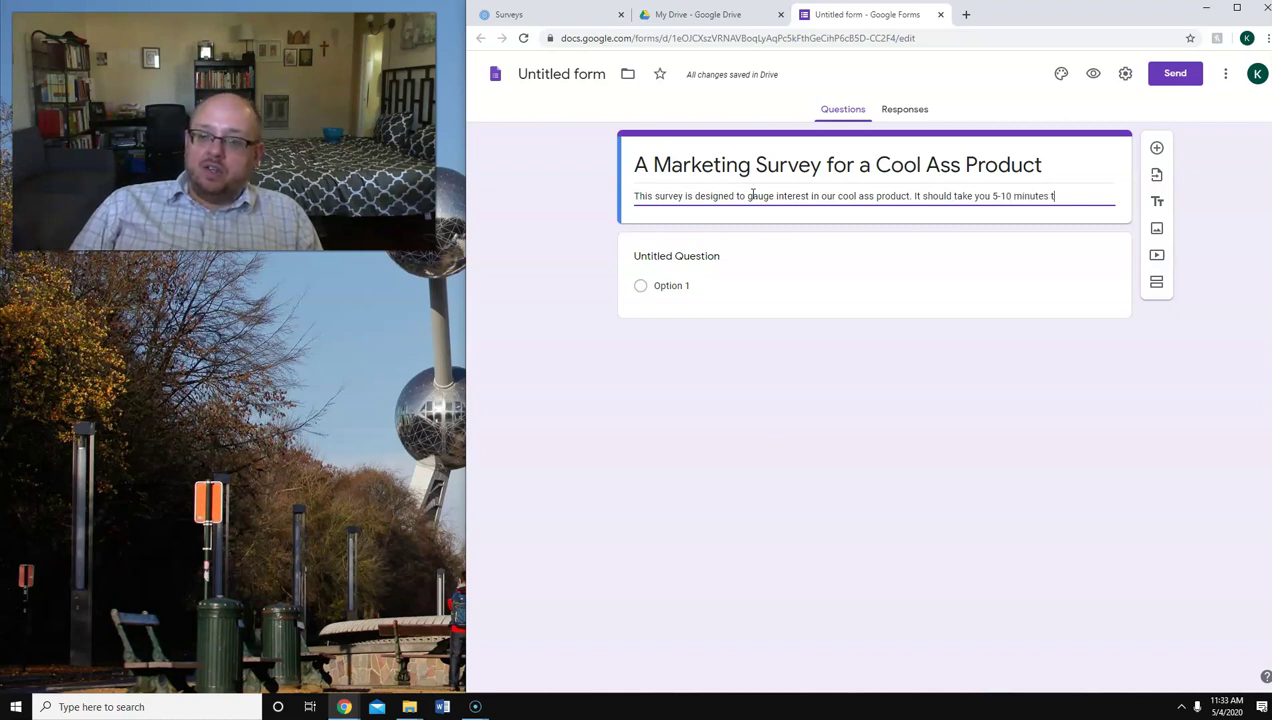
pyautogui.write('o complete.')
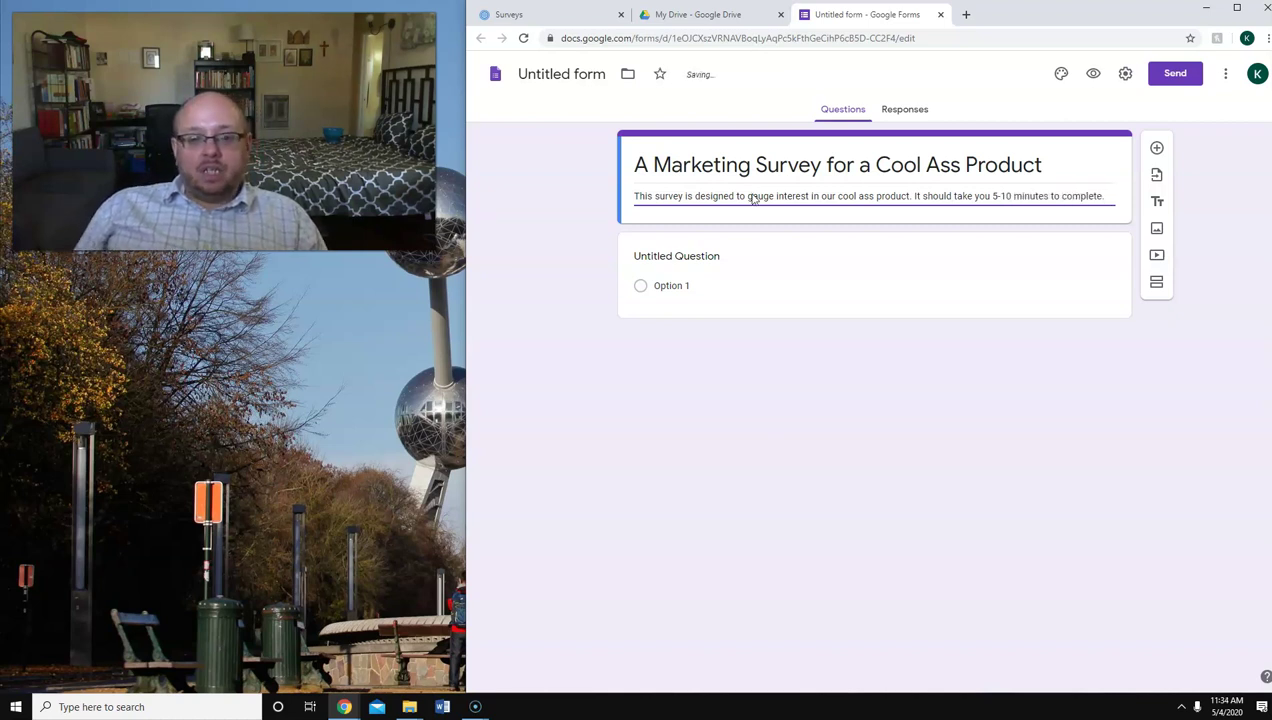
# - Name the first question "Age" and make it a multiple choice question
pyautogui.click(724, 256)
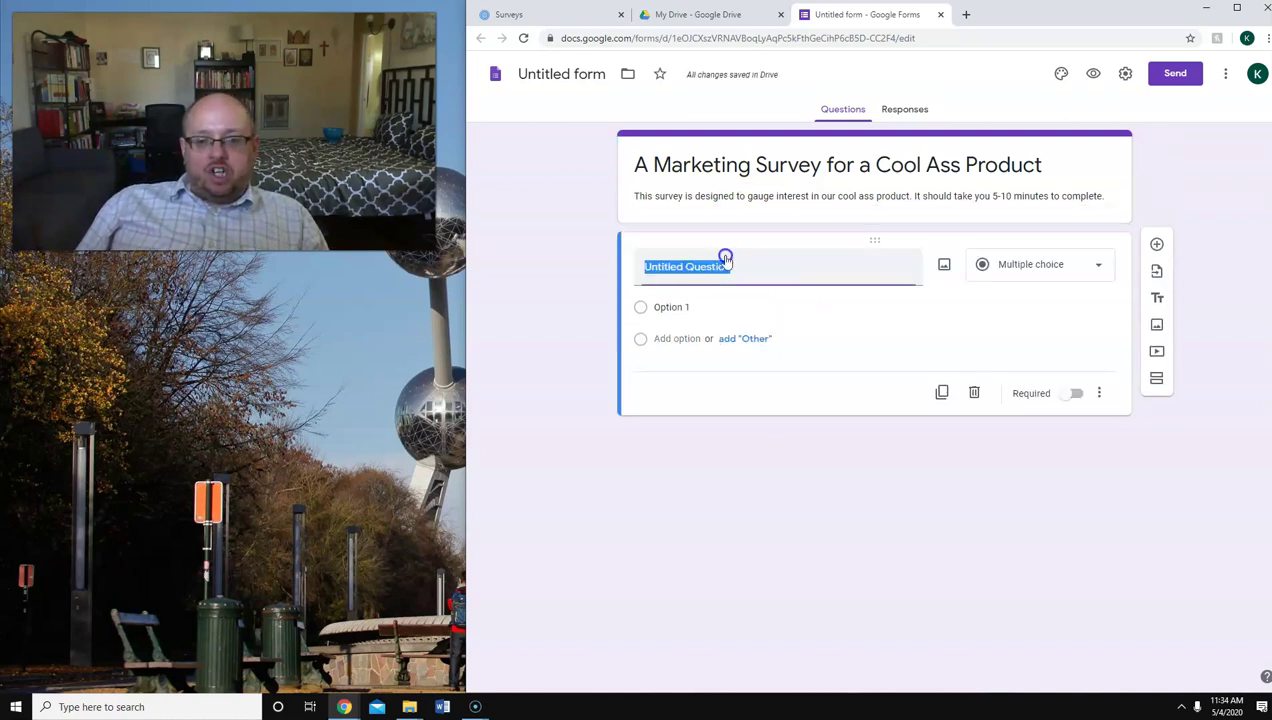
pyautogui.write('Age')
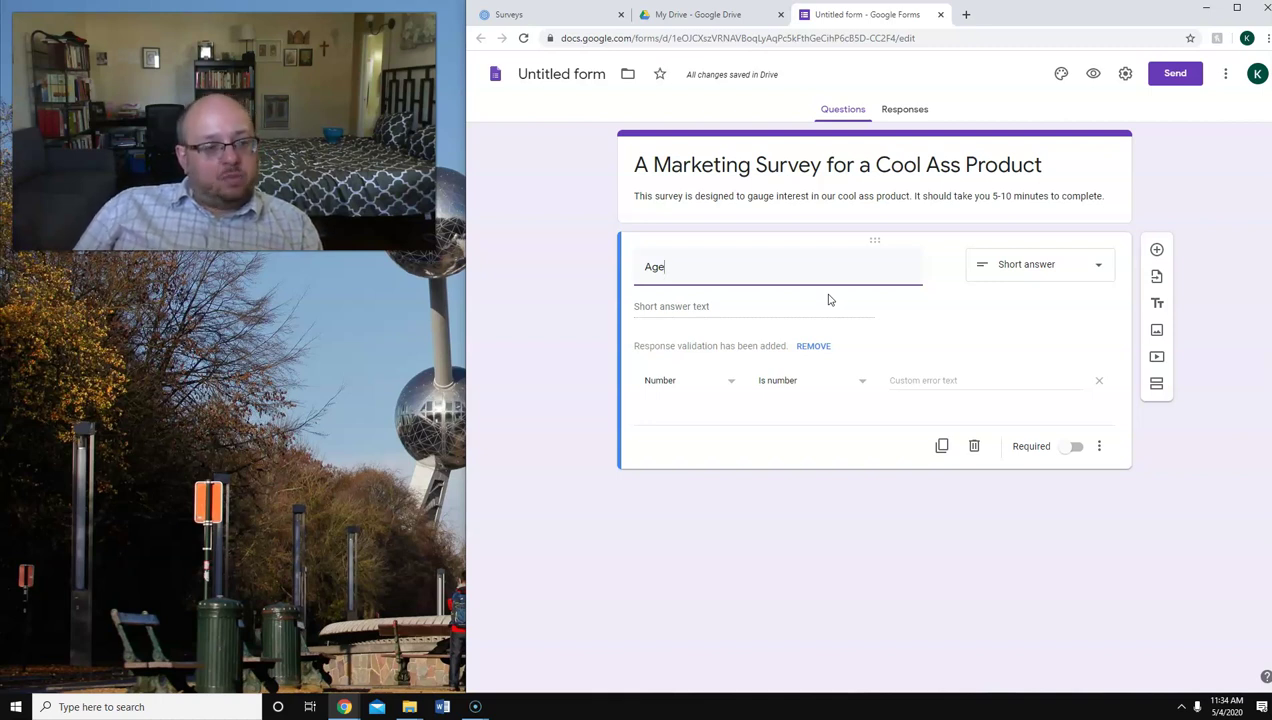
pyautogui.click(1093, 278)
pyautogui.click(1088, 336)
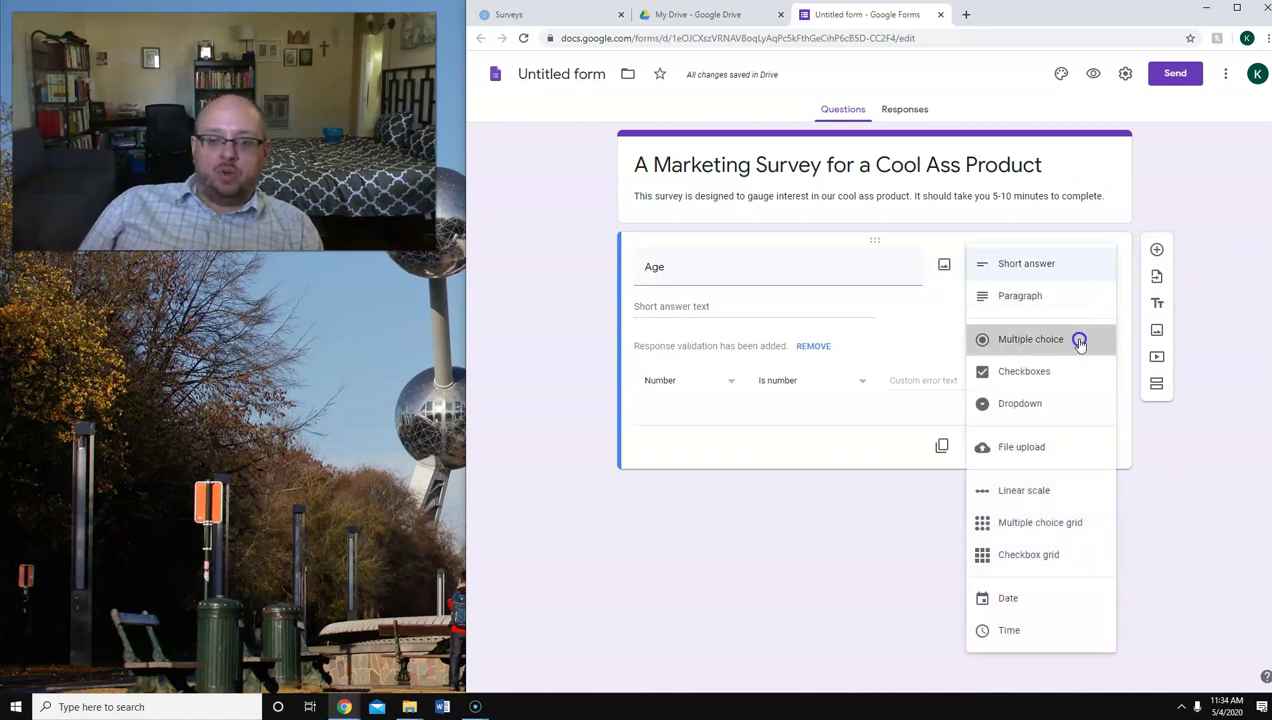
# - Enter the answer options 18-24, 25-34, 35-44, 45-54 and 55+ for the Age question
pyautogui.click(672, 310)
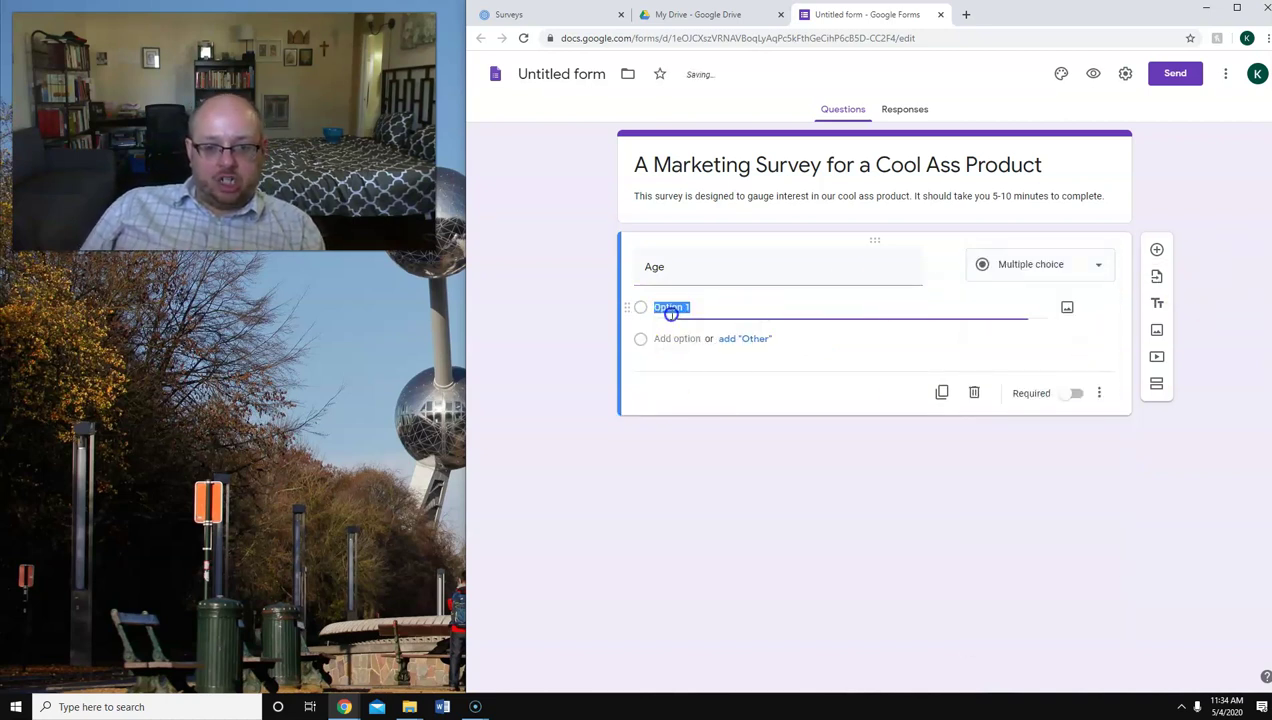
pyautogui.write('18-23')
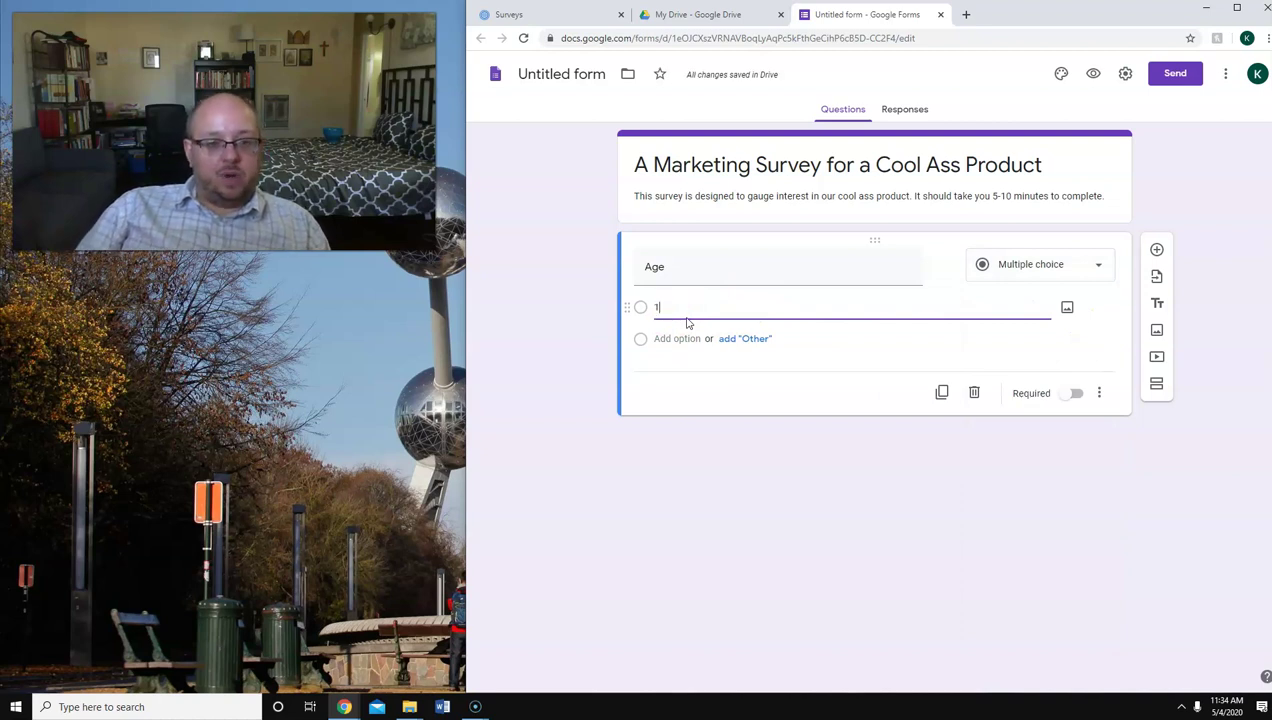
pyautogui.press('BackSpace')
pyautogui.write('4')
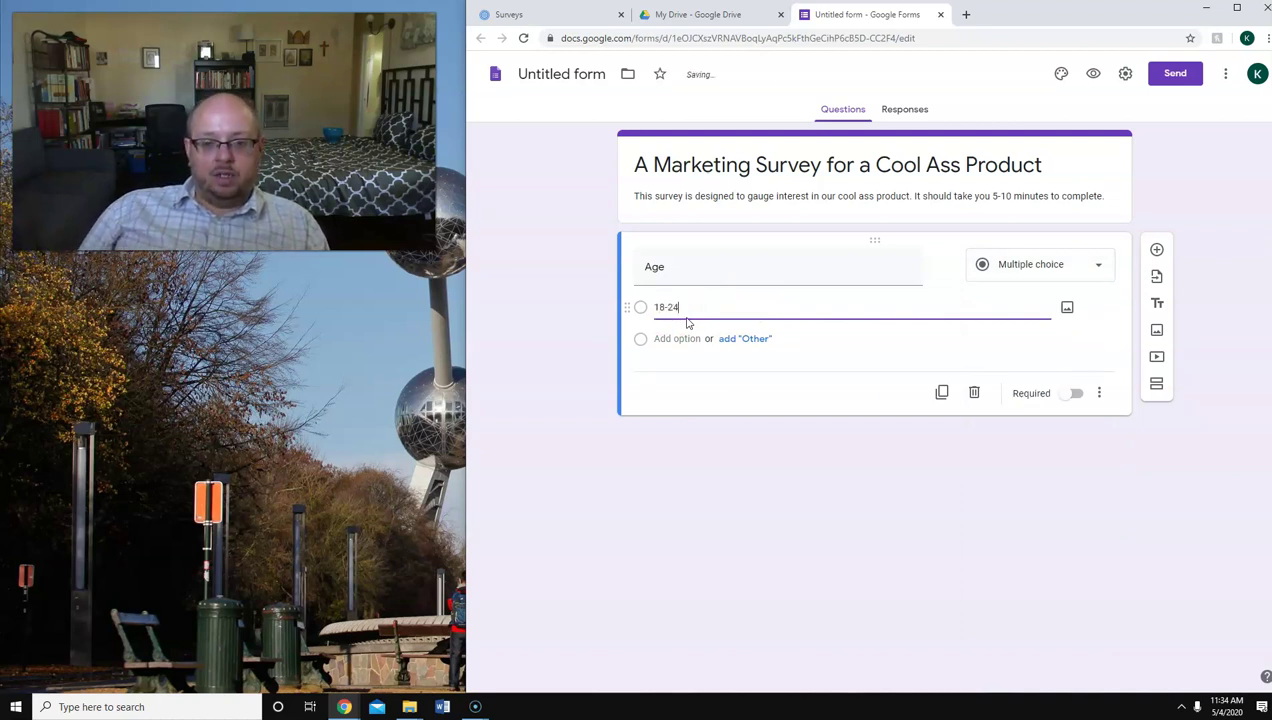
pyautogui.click(684, 341)
pyautogui.write('25-34')
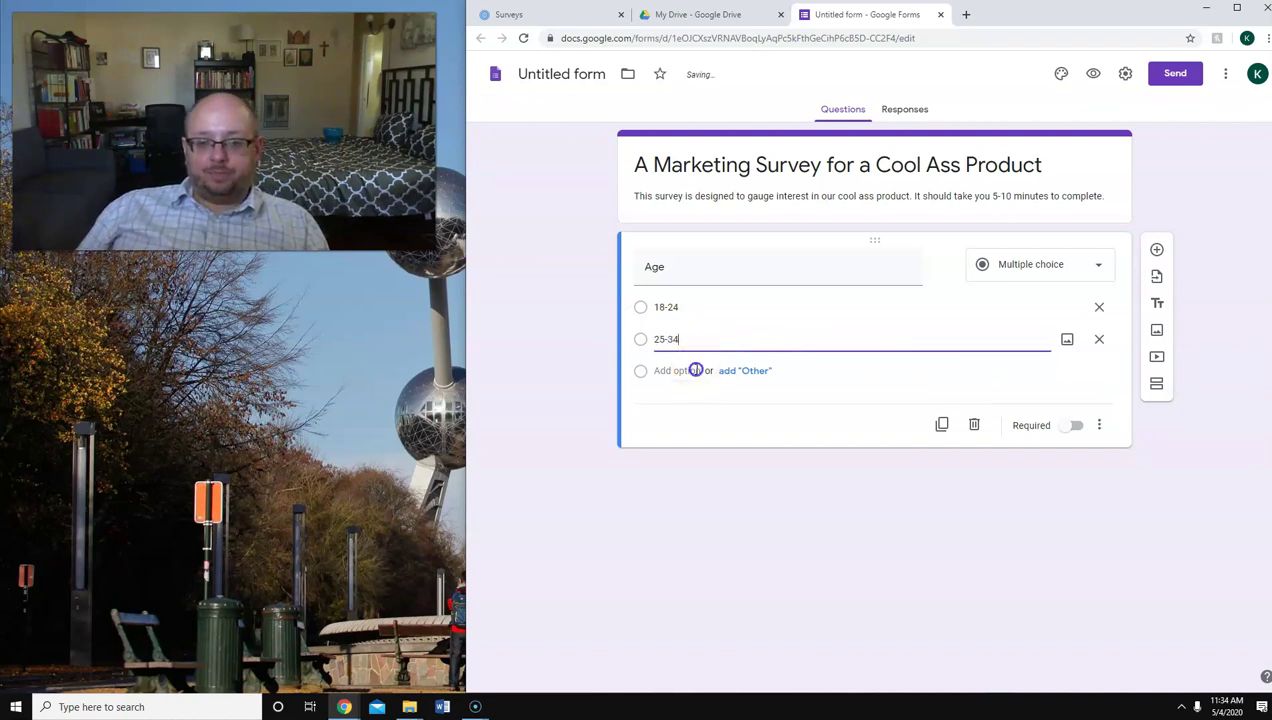
pyautogui.click(690, 371)
pyautogui.write('35-44')
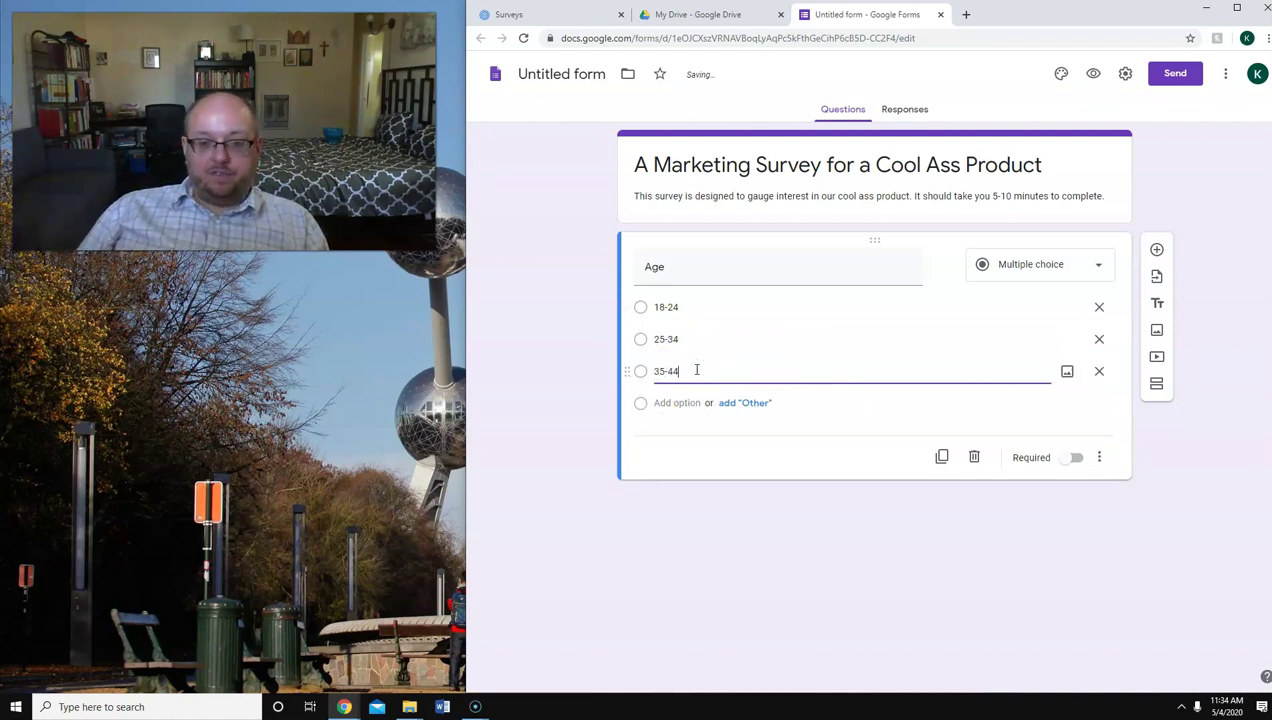
pyautogui.click(690, 404)
pyautogui.write('45-54')
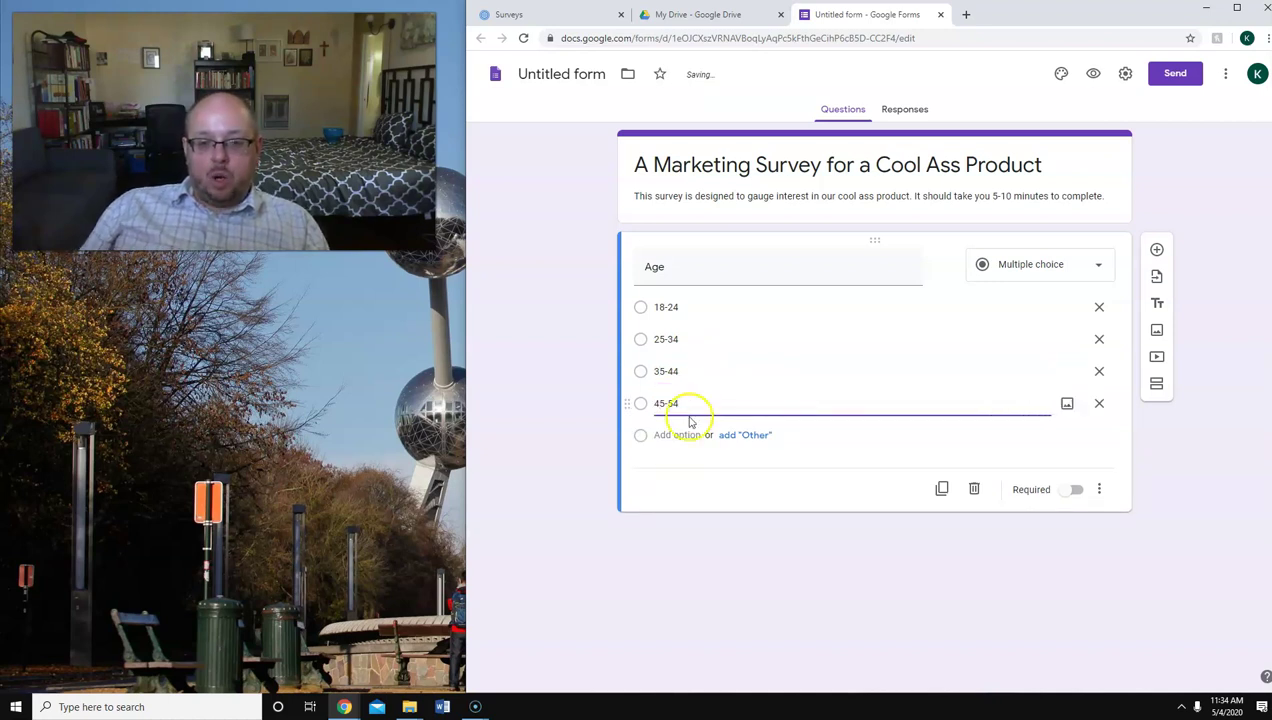
pyautogui.click(688, 430)
pyautogui.write('55+')
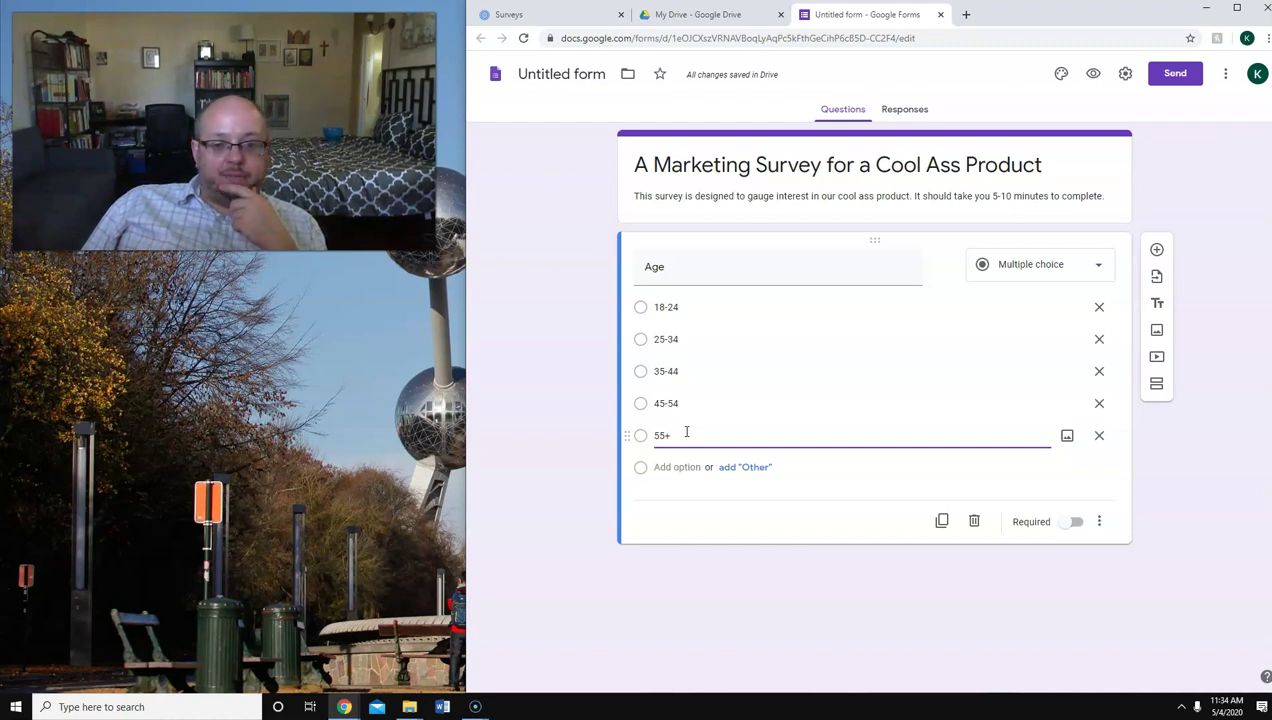
# - Add a new question below Age and name it "Gender"
pyautogui.click(1166, 249)
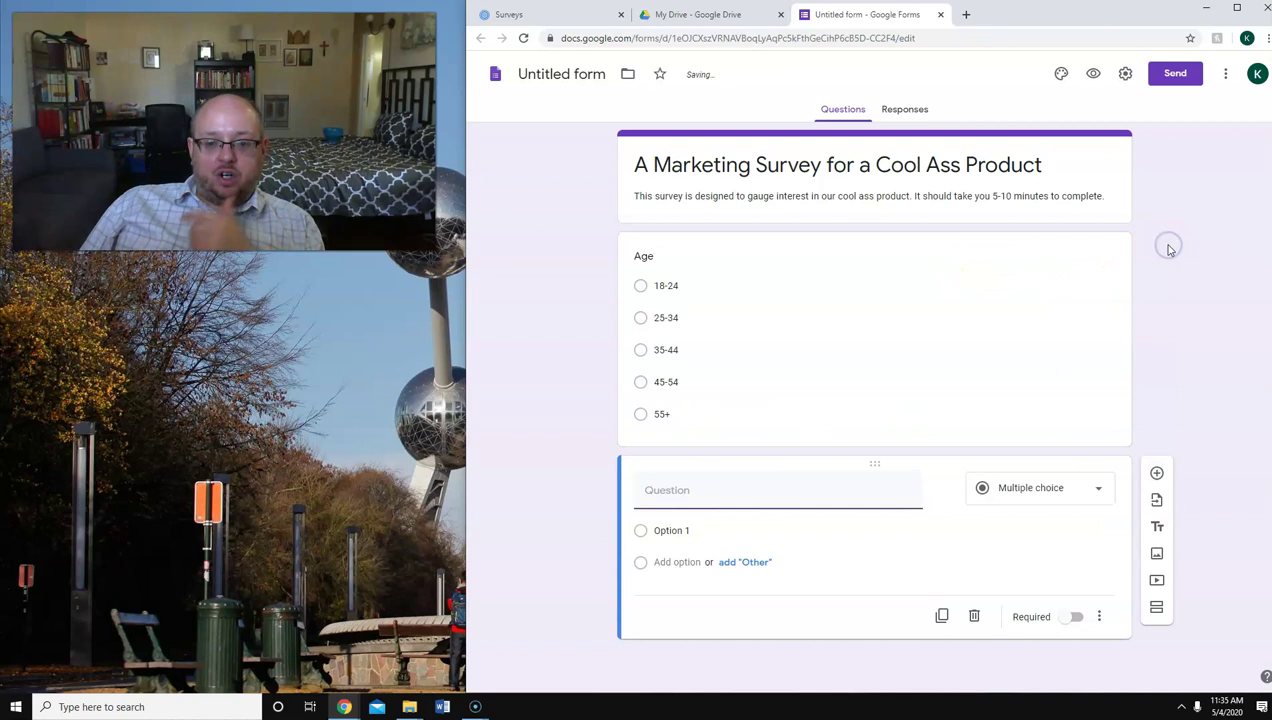
pyautogui.write('Gened')
pyautogui.press('BackSpace')
pyautogui.press('BackSpace')
pyautogui.press('BackSpace')
pyautogui.write('nder')
# - Enter the answer options Male, Female, Non-Binary and Prefer Not to Say for the Gender question
pyautogui.click(762, 555)
pyautogui.write('Male')
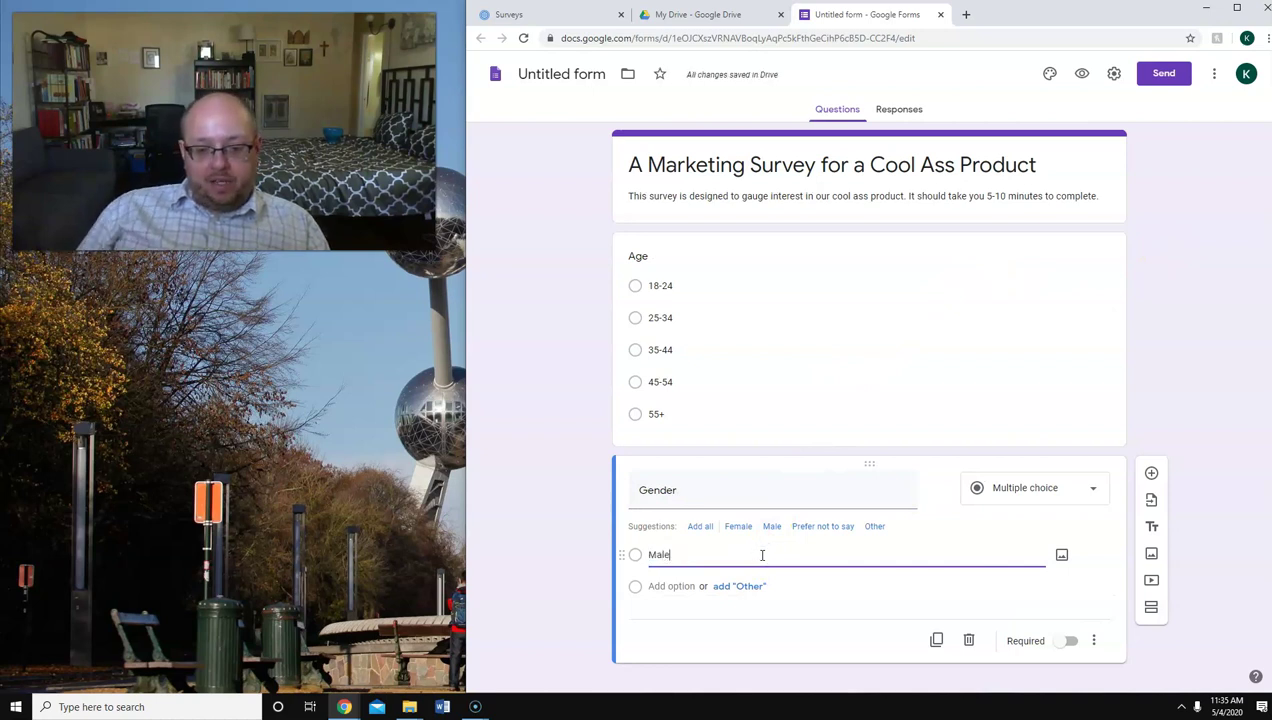
pyautogui.click(665, 586)
pyautogui.press('BackSpace')
pyautogui.write('Female')
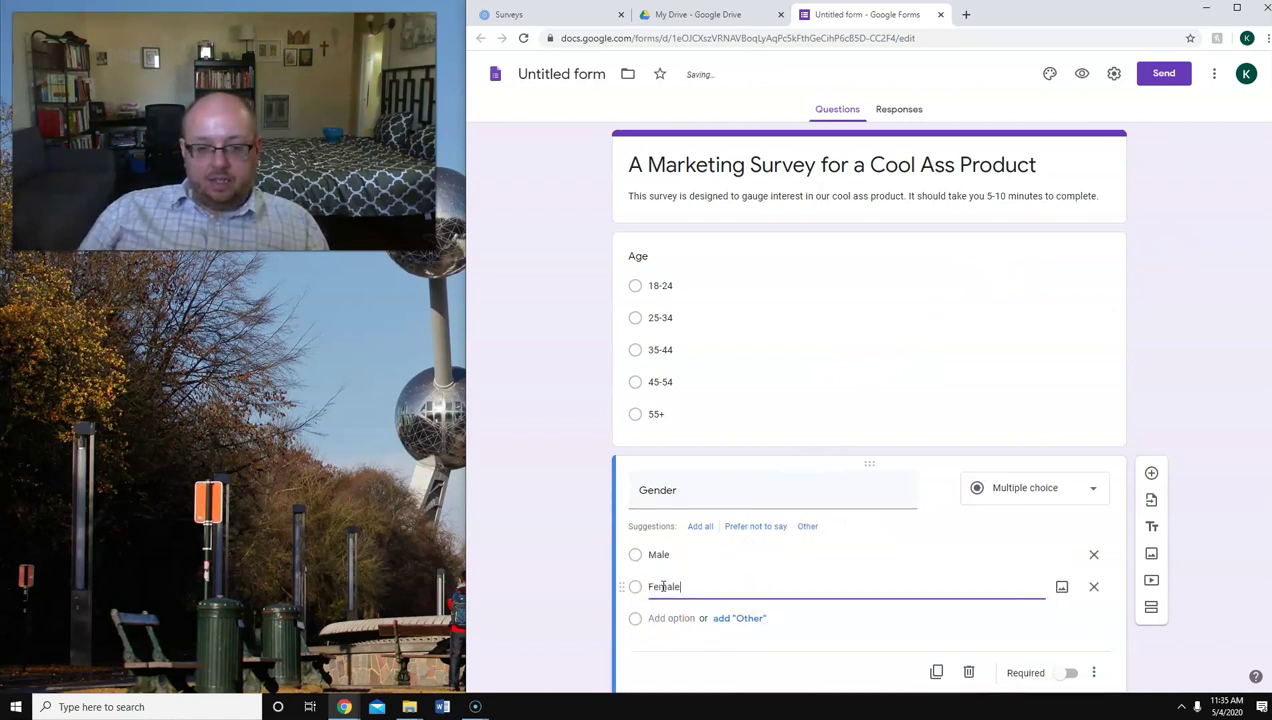
pyautogui.click(663, 618)
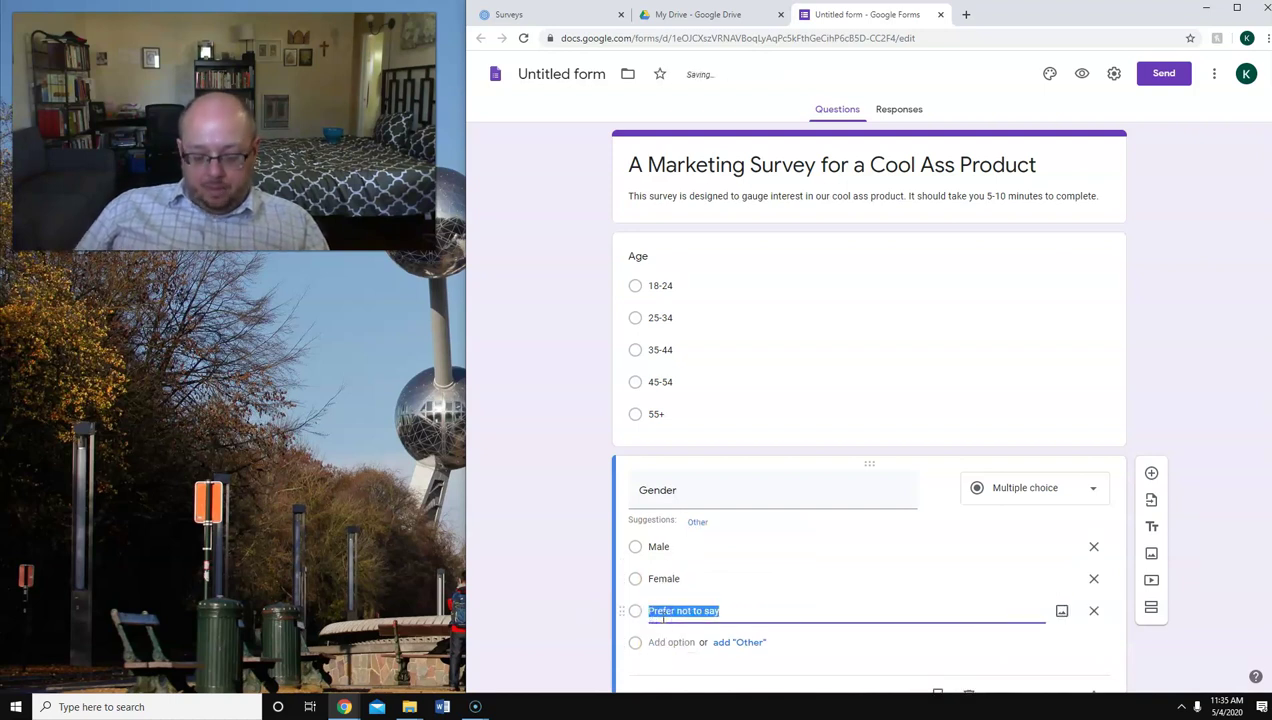
pyautogui.write('Non-Binary')
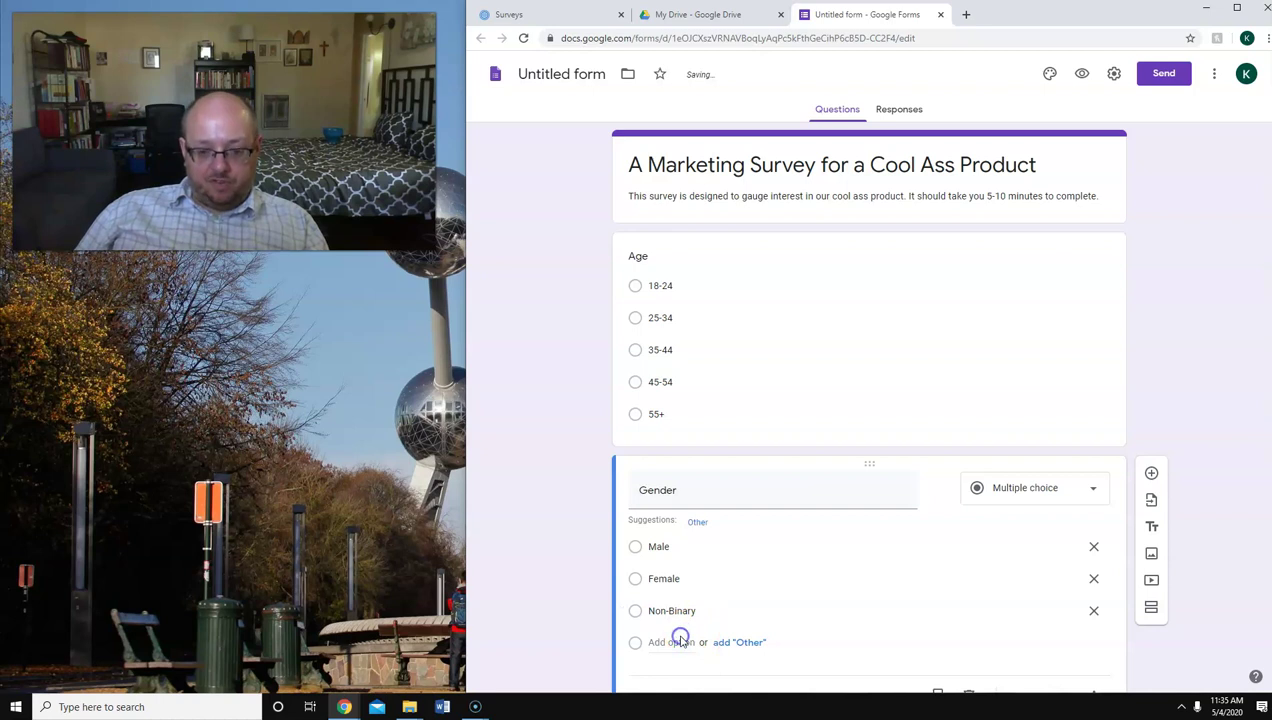
pyautogui.click(686, 642)
pyautogui.write('Pref')
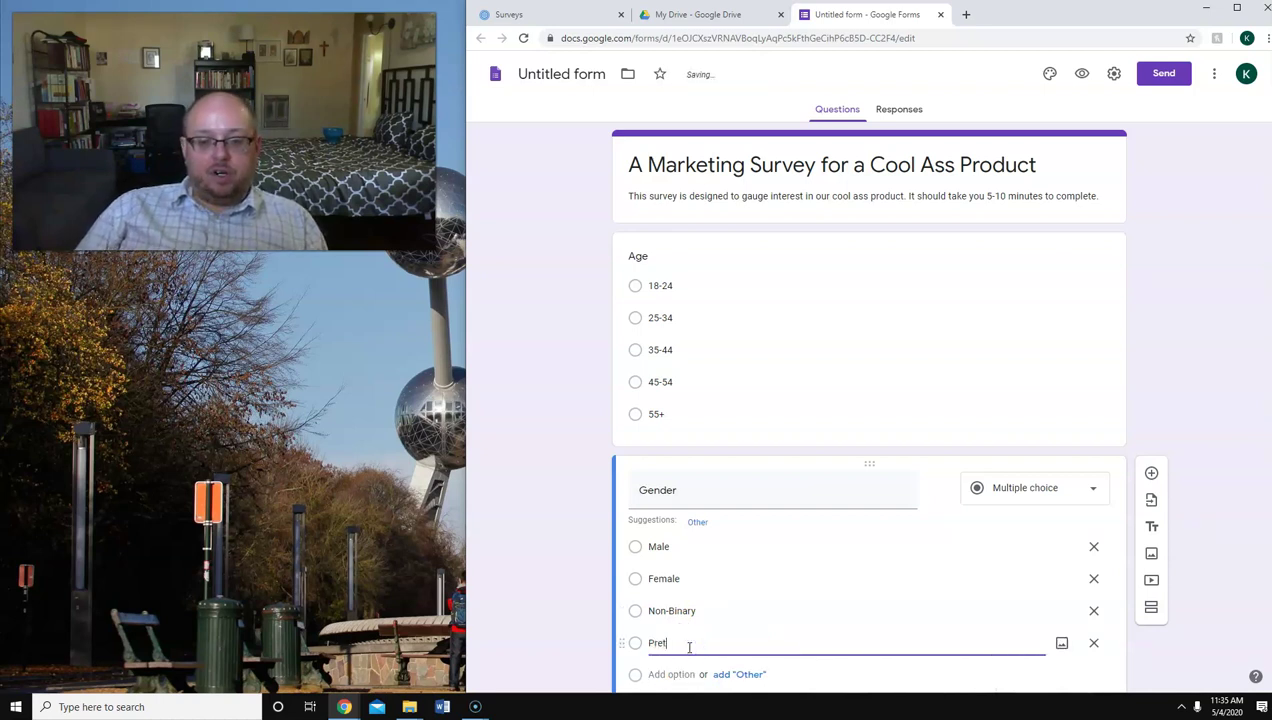
pyautogui.write('er Not to Say')
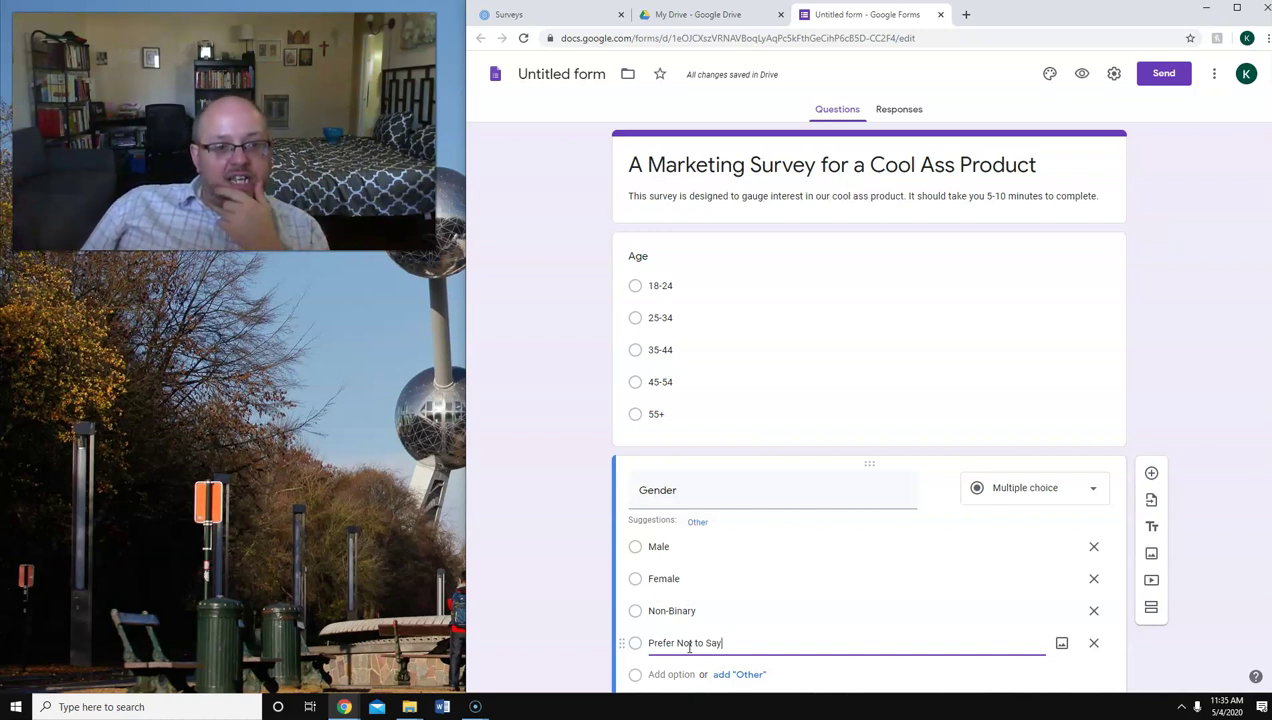
# - Add a linear scale question below Gender with the text "I like fruit loops."
pyautogui.scroll(-2, 776, 607)
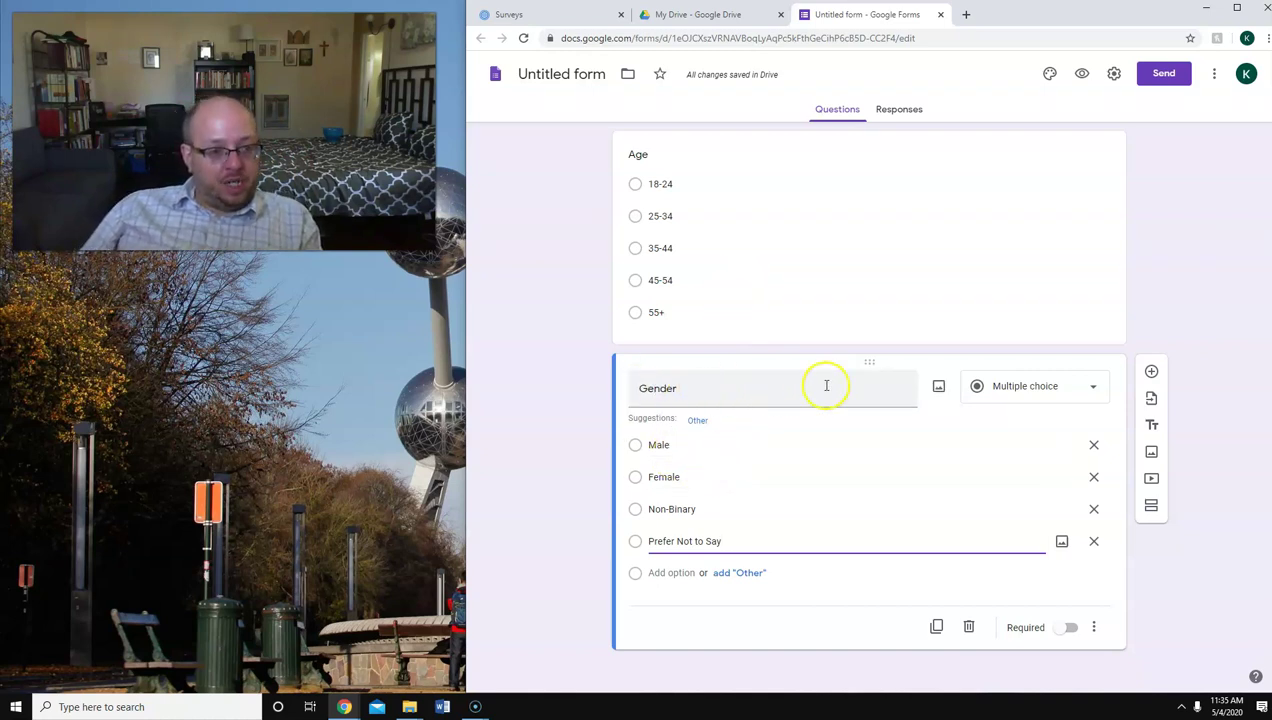
pyautogui.click(1152, 372)
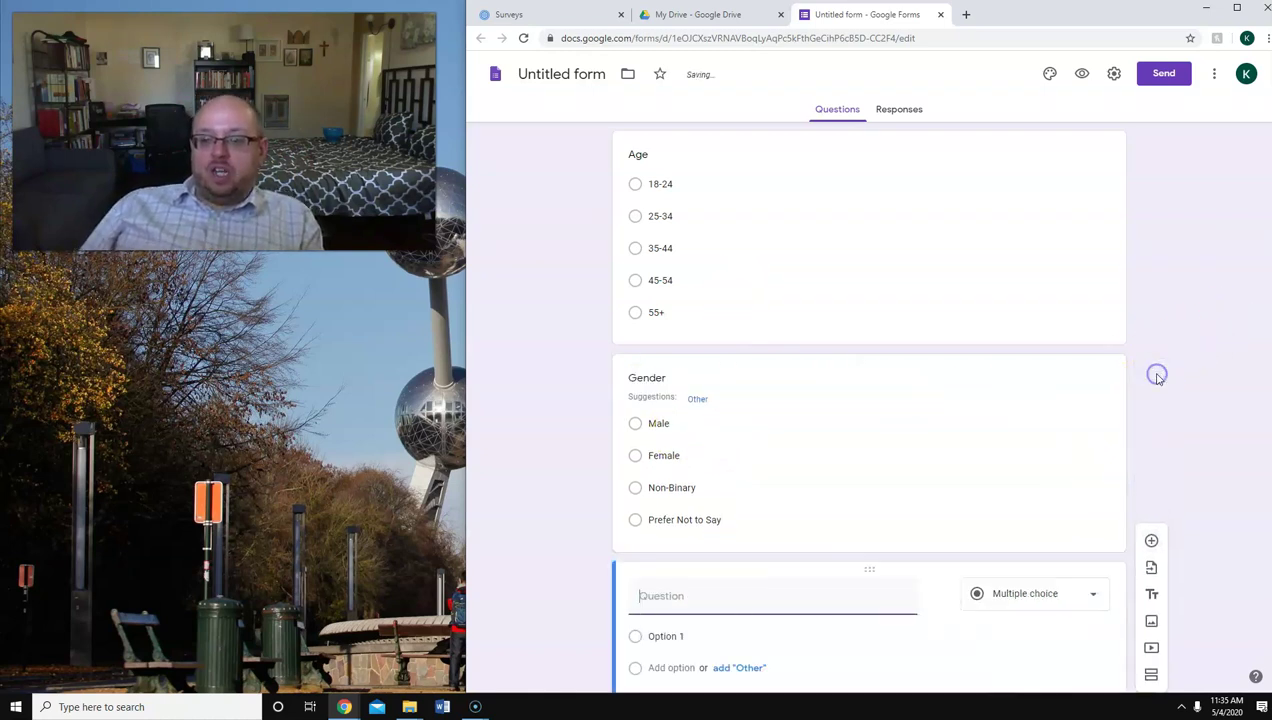
pyautogui.click(1030, 500)
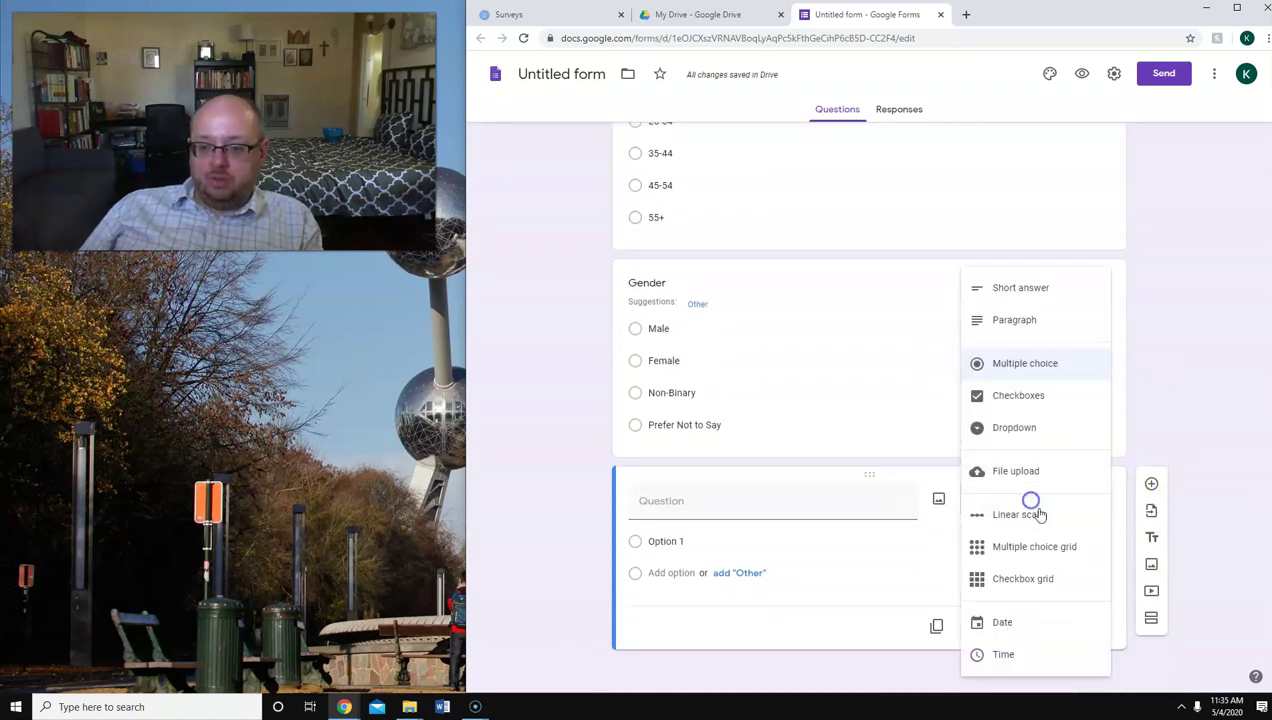
pyautogui.click(1020, 514)
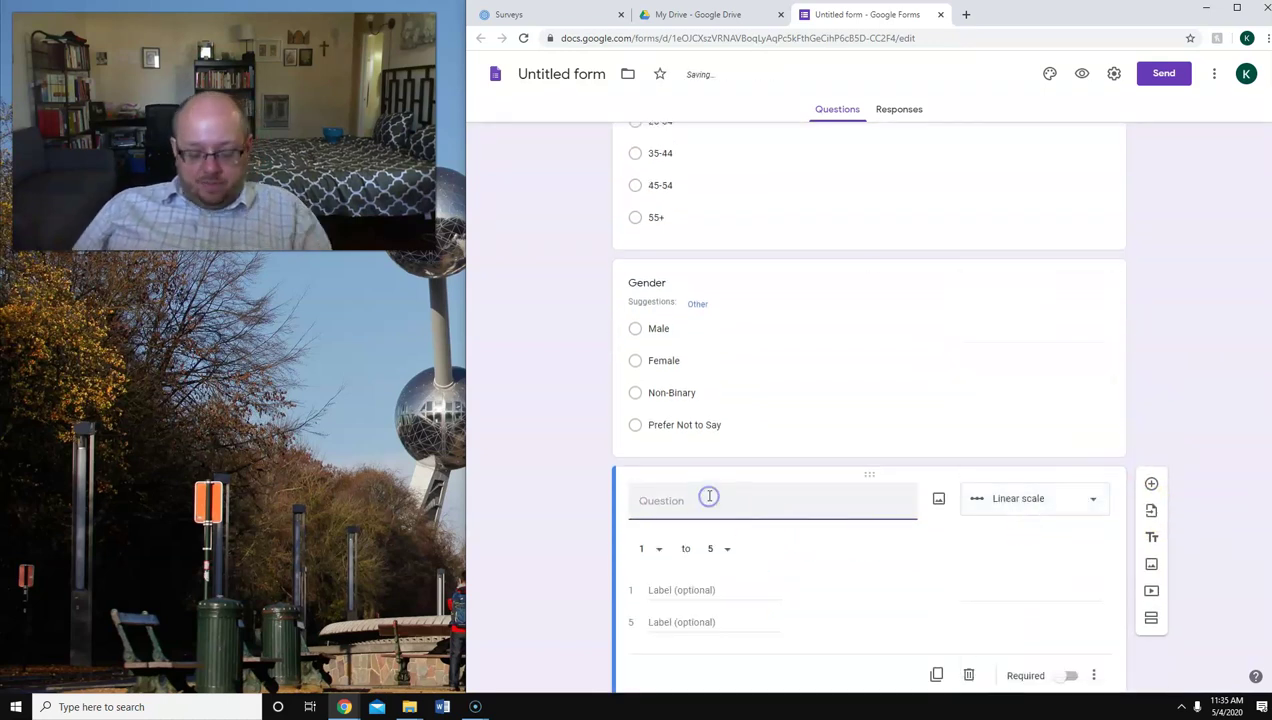
pyautogui.write('I like fruit')
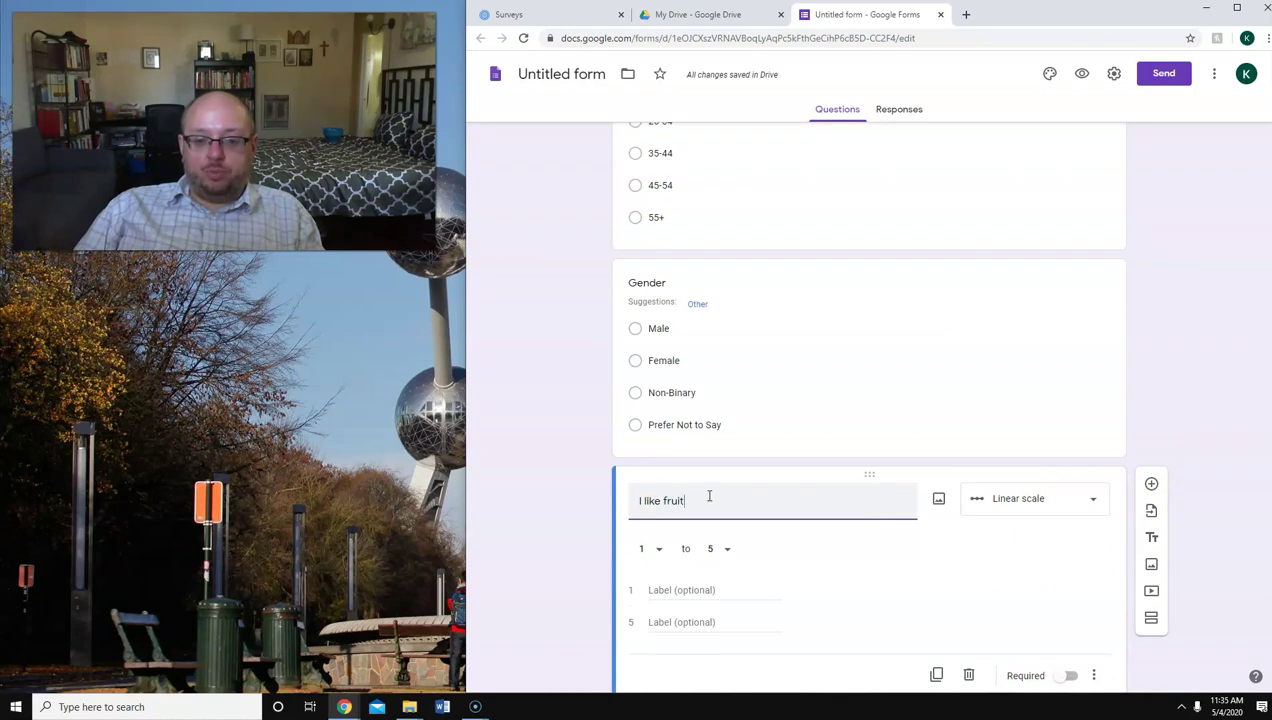
pyautogui.write('.')
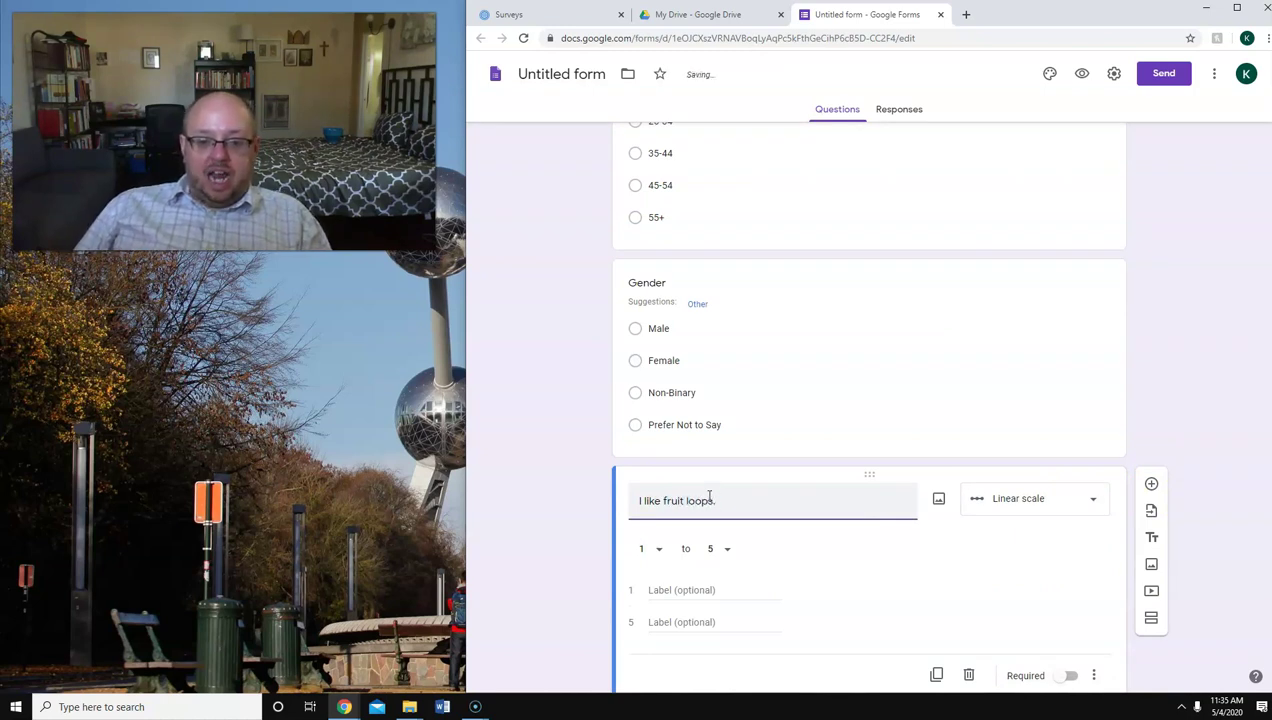
# - Label the fruit loops scale "Strongly Agree" at 1 and "Strongly Disagree" at 5
pyautogui.click(668, 591)
pyautogui.write('Srongly Agree')
pyautogui.click(673, 622)
pyautogui.write('Strongly Dis')
pyautogui.tripleClick(656, 590)
pyautogui.click(656, 588)
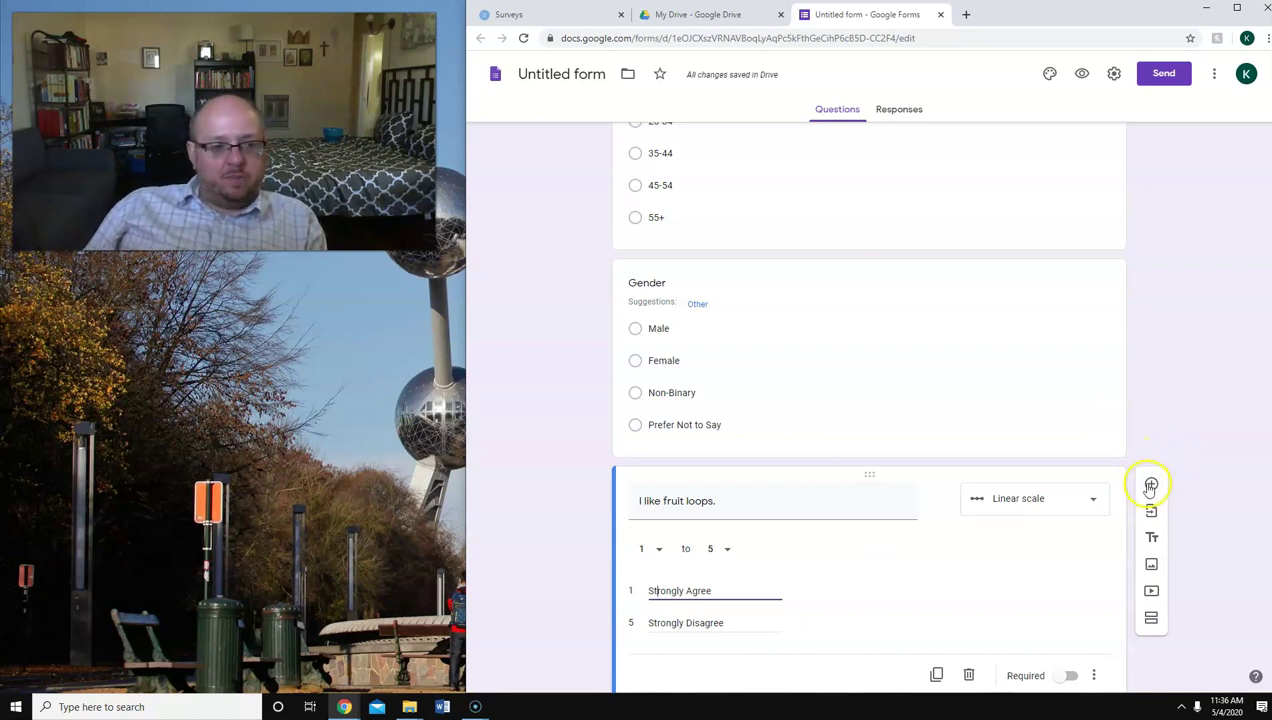
# - Add a new question below the fruit loops scale and set its type to multiple choice grid
pyautogui.click(1152, 484)
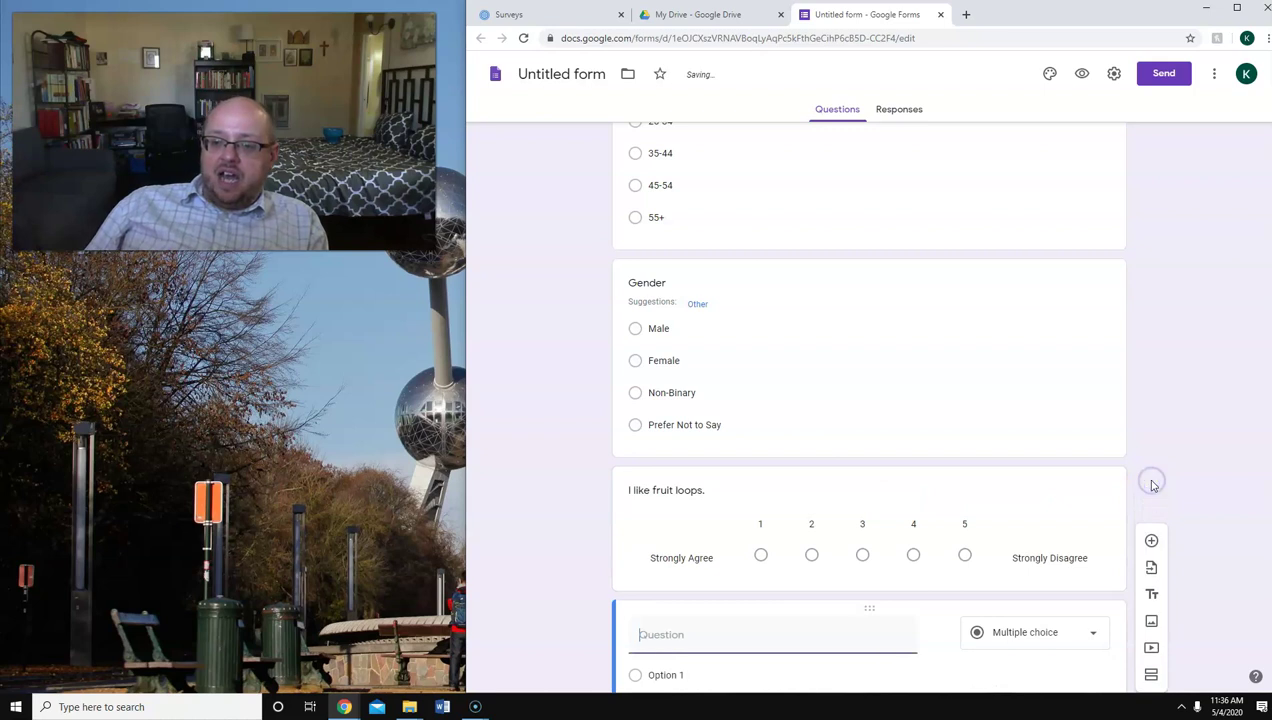
pyautogui.click(1069, 501)
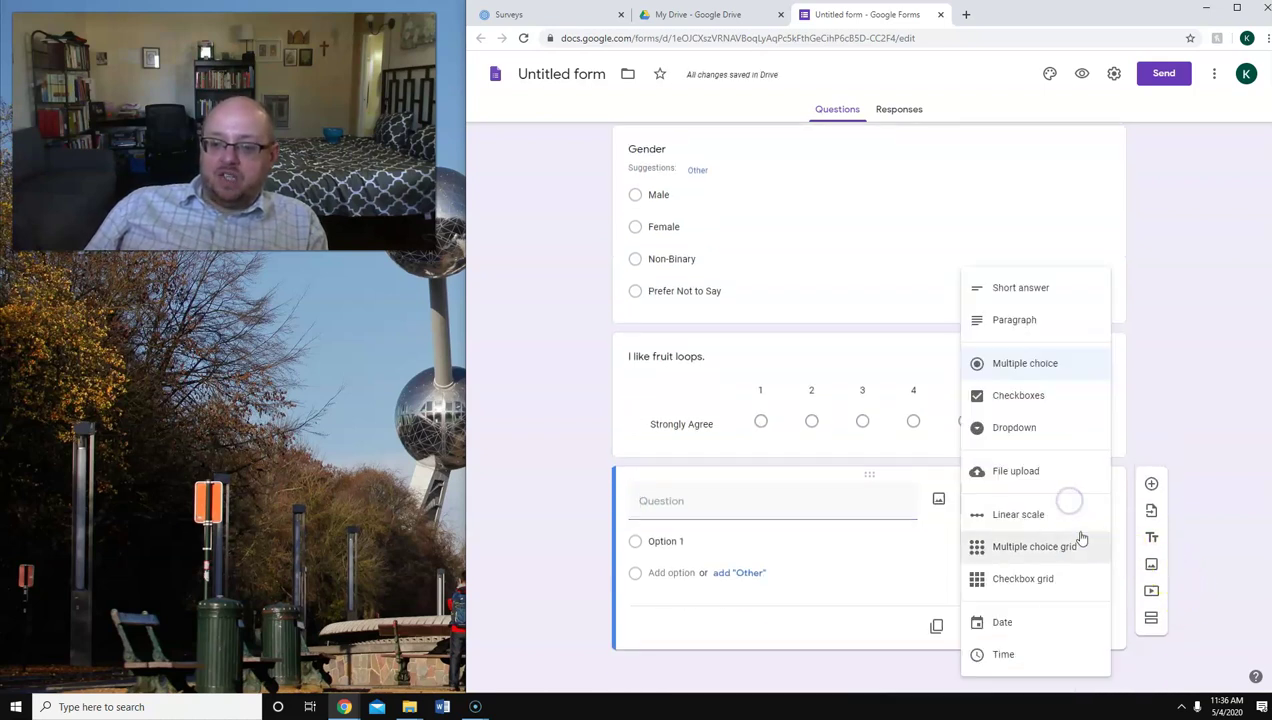
pyautogui.click(1086, 546)
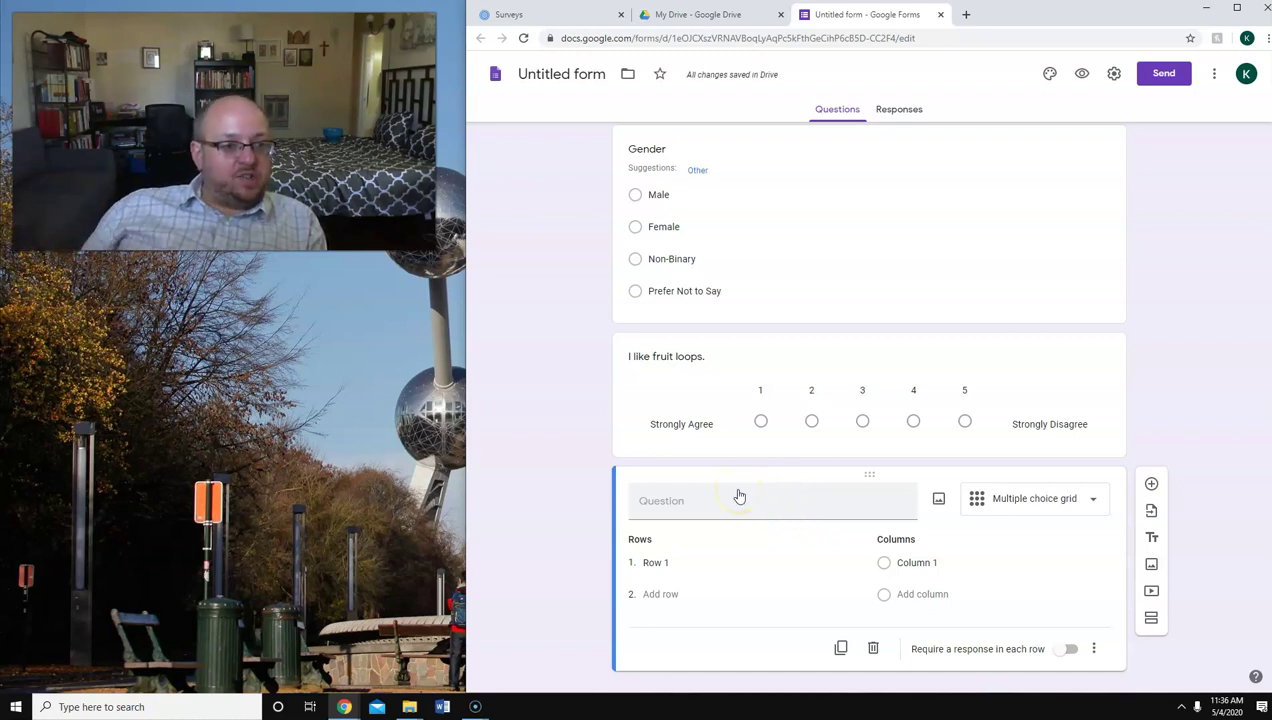
# - Set the grid question to "Indicate your level of agreement to the following questions." and name its first row "Cool Ass Product is the best!"
pyautogui.click(745, 498)
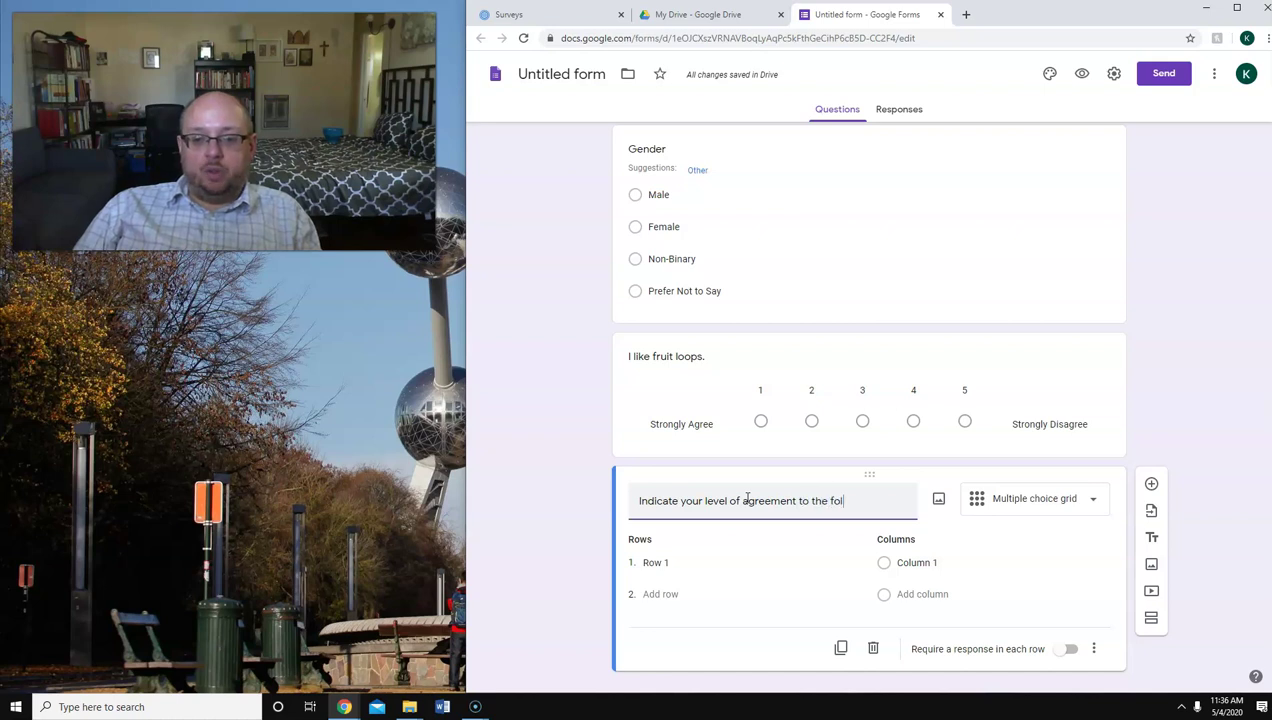
pyautogui.write('ions.')
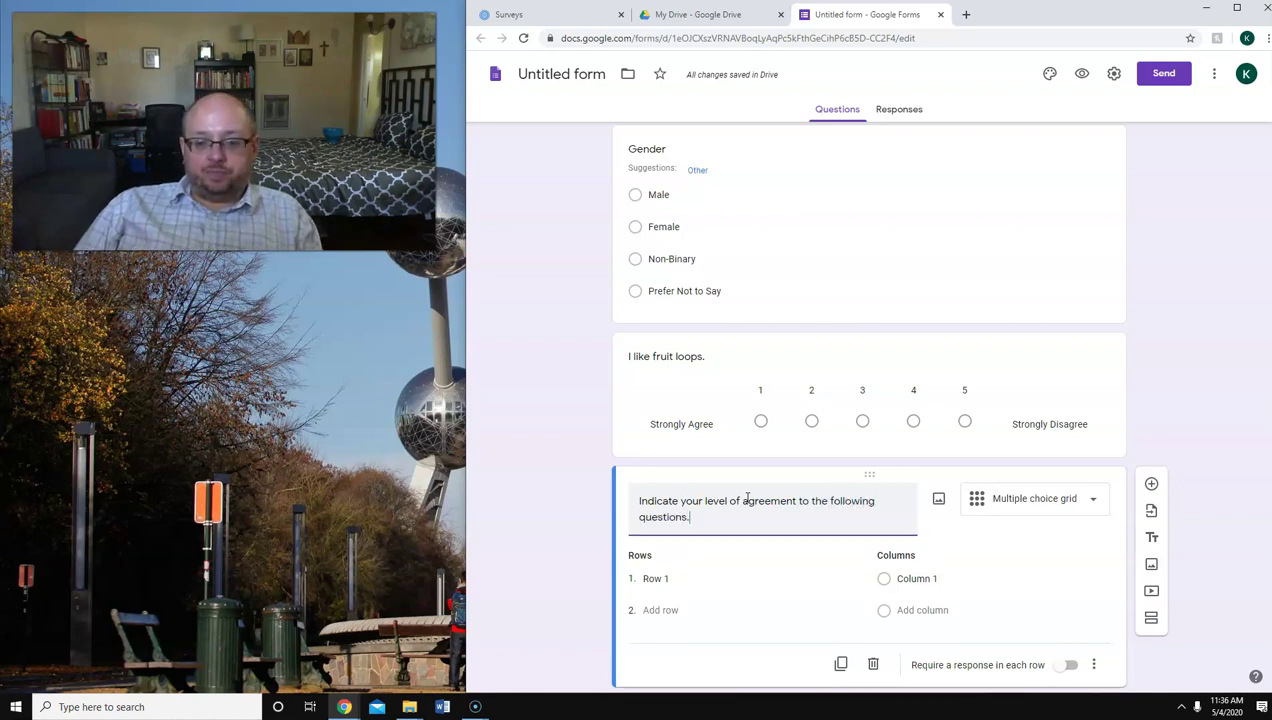
pyautogui.click(656, 578)
pyautogui.write('Cool Ass Product is the')
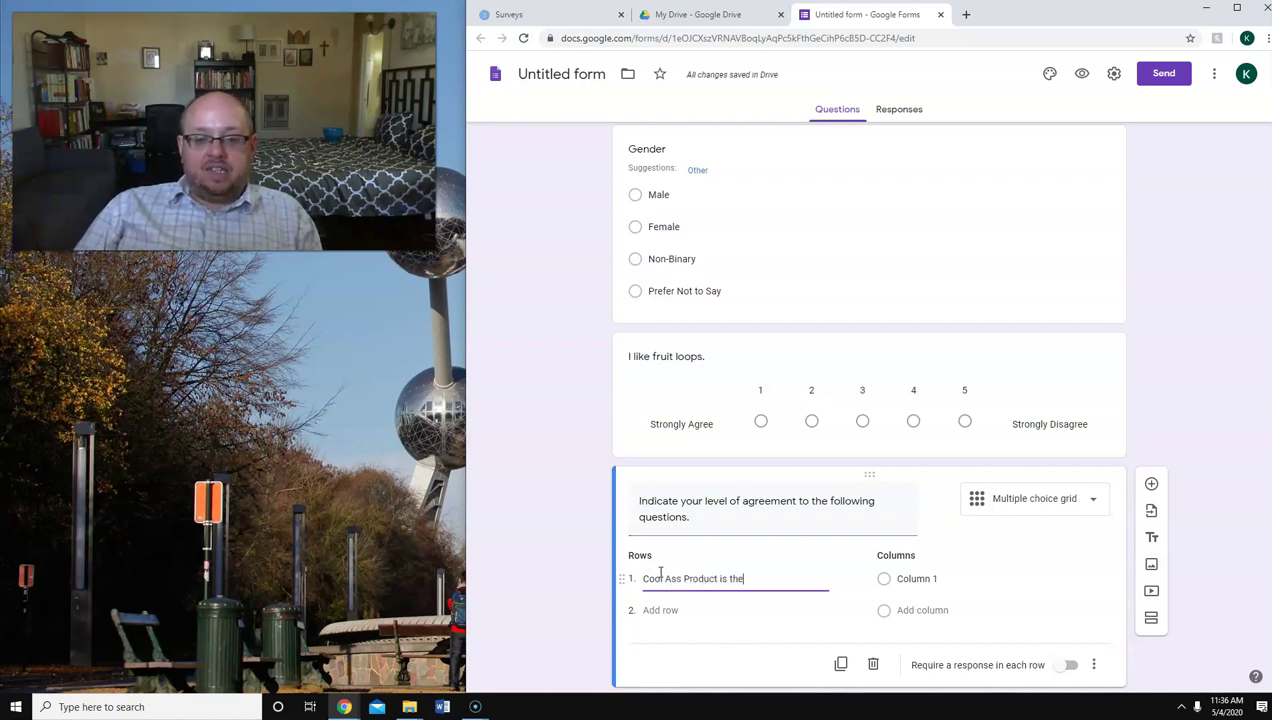
pyautogui.write('!')
# - Add a second row to the grid question reading "Cool Ass Product will save me loads of money!"
pyautogui.click(719, 610)
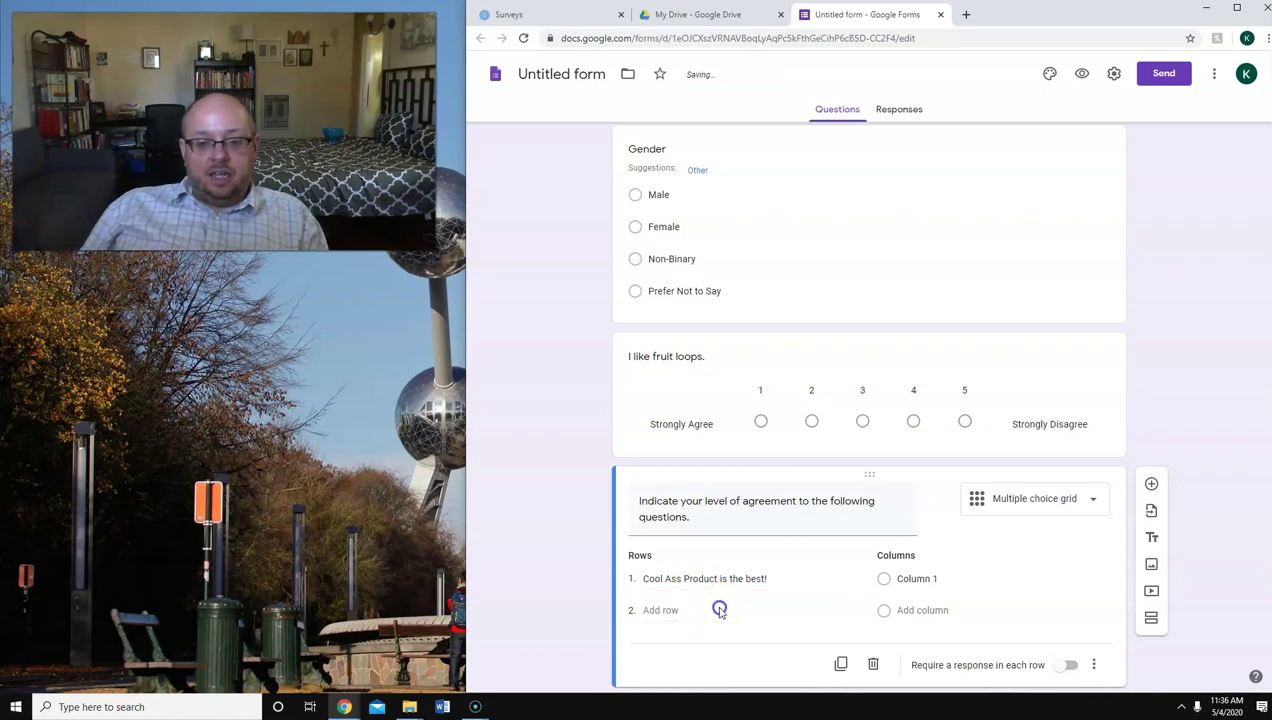
pyautogui.write('S')
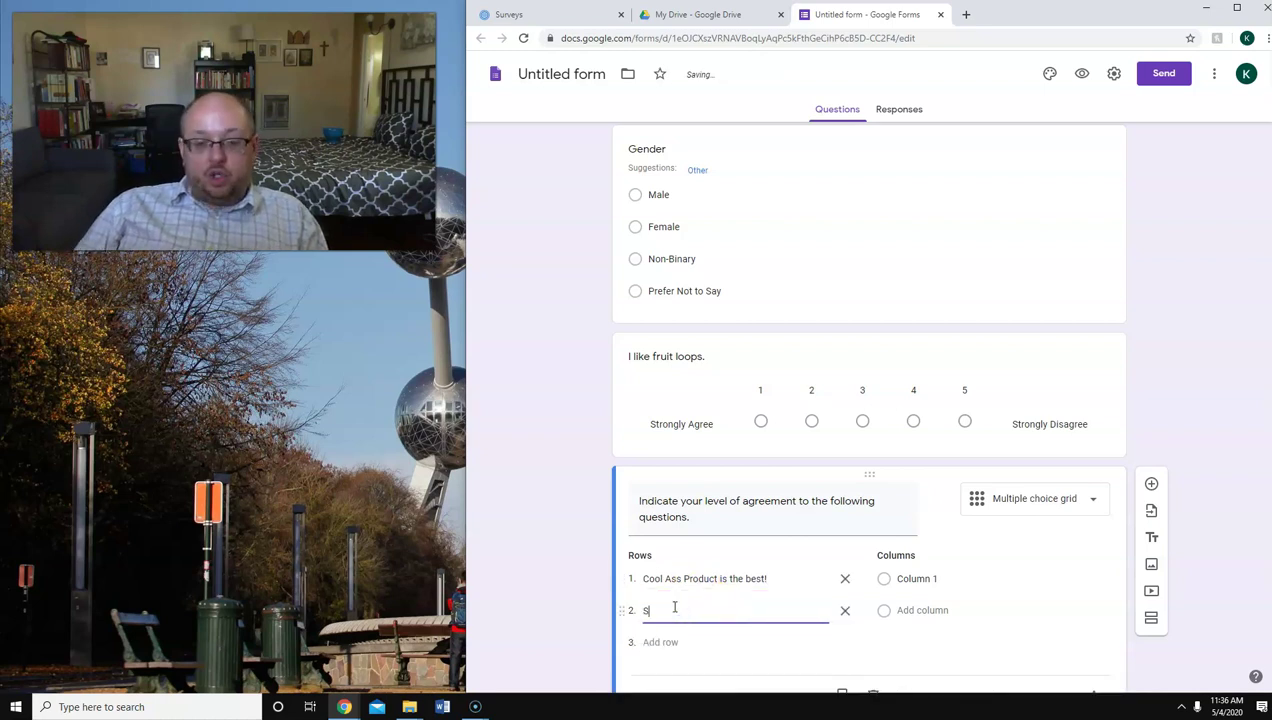
pyautogui.write('ool Ass Product will sav')
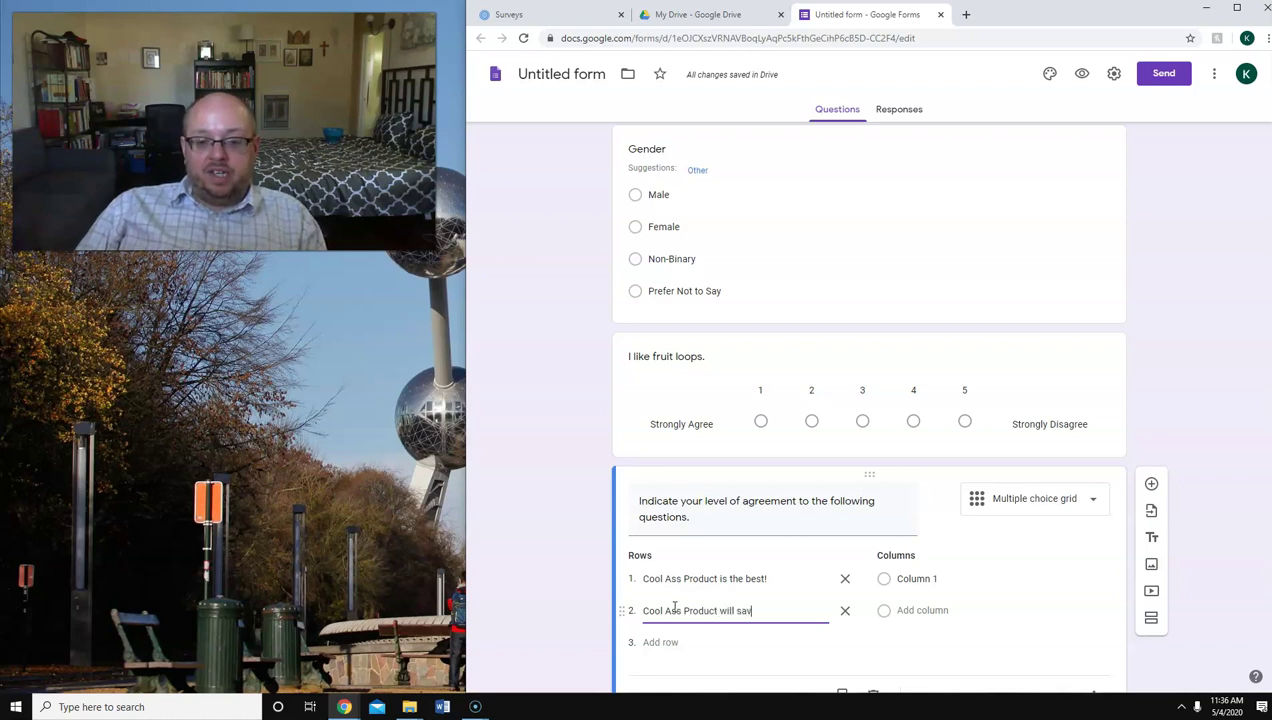
pyautogui.write('ney!')
pyautogui.click(661, 603)
# - Enter the grid columns Strongly Agree, Agree, Neutral, Disagree and Strongly Disagree
pyautogui.click(954, 585)
pyautogui.write('Strongly Agree')
pyautogui.press('Return')
pyautogui.write('Agree')
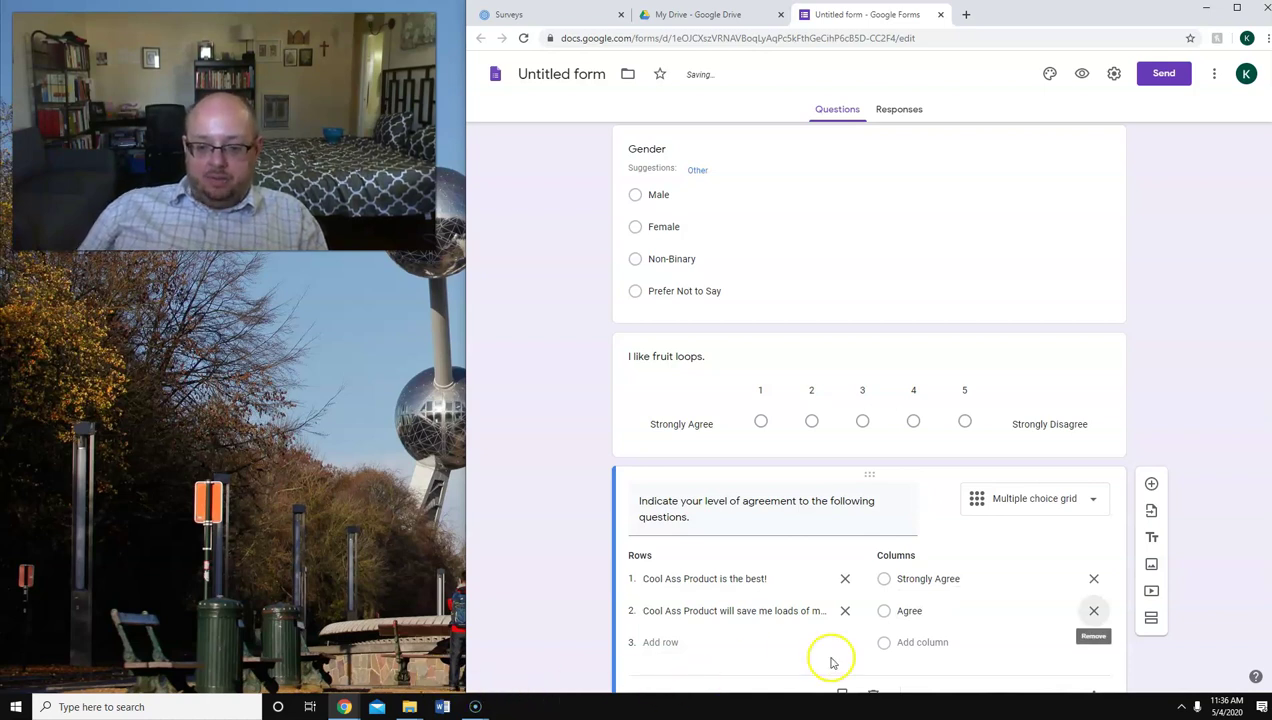
pyautogui.click(920, 647)
pyautogui.write('Neutral')
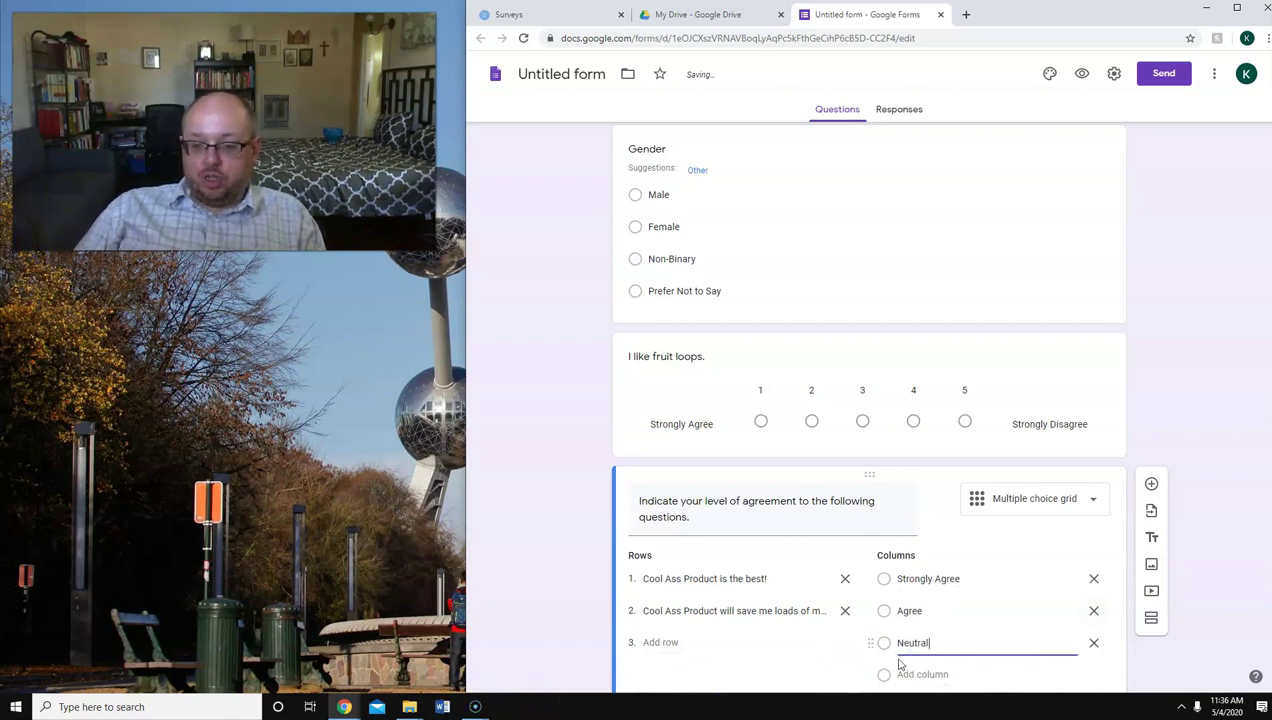
pyautogui.click(921, 674)
pyautogui.write('D')
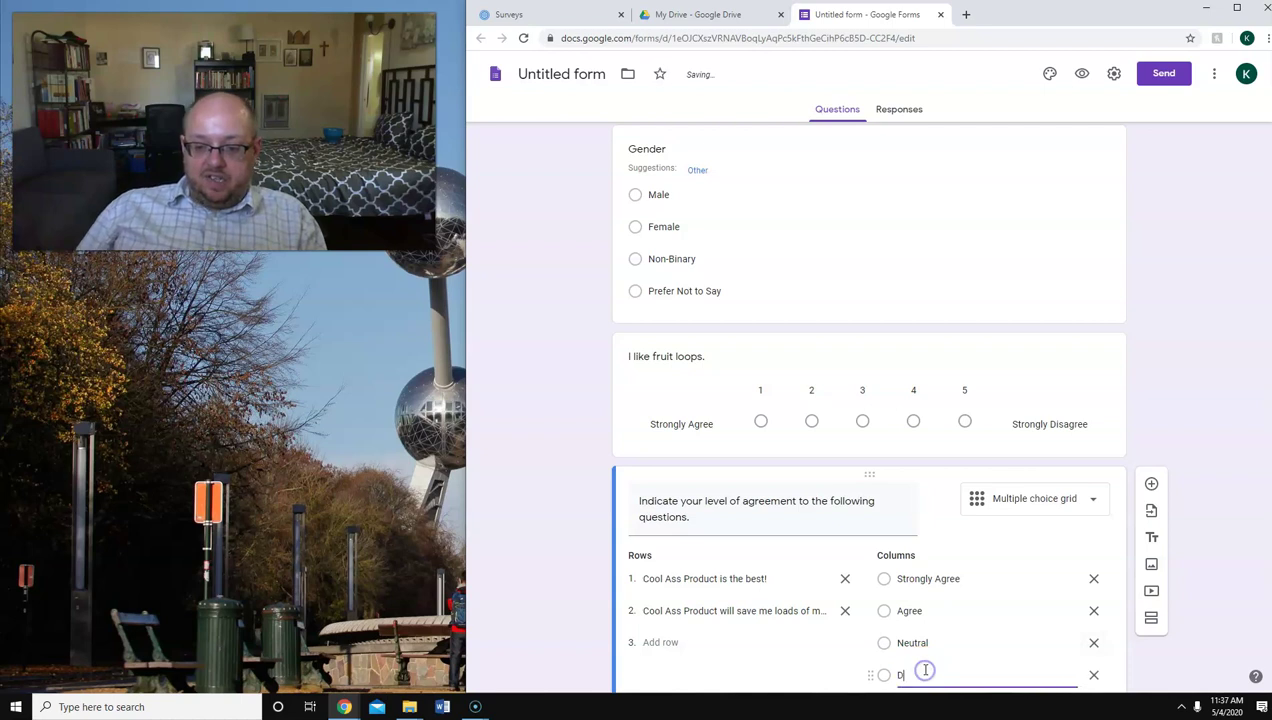
pyautogui.write('isagree')
pyautogui.scroll(-1, 994, 650)
pyautogui.click(914, 575)
pyautogui.write('S')
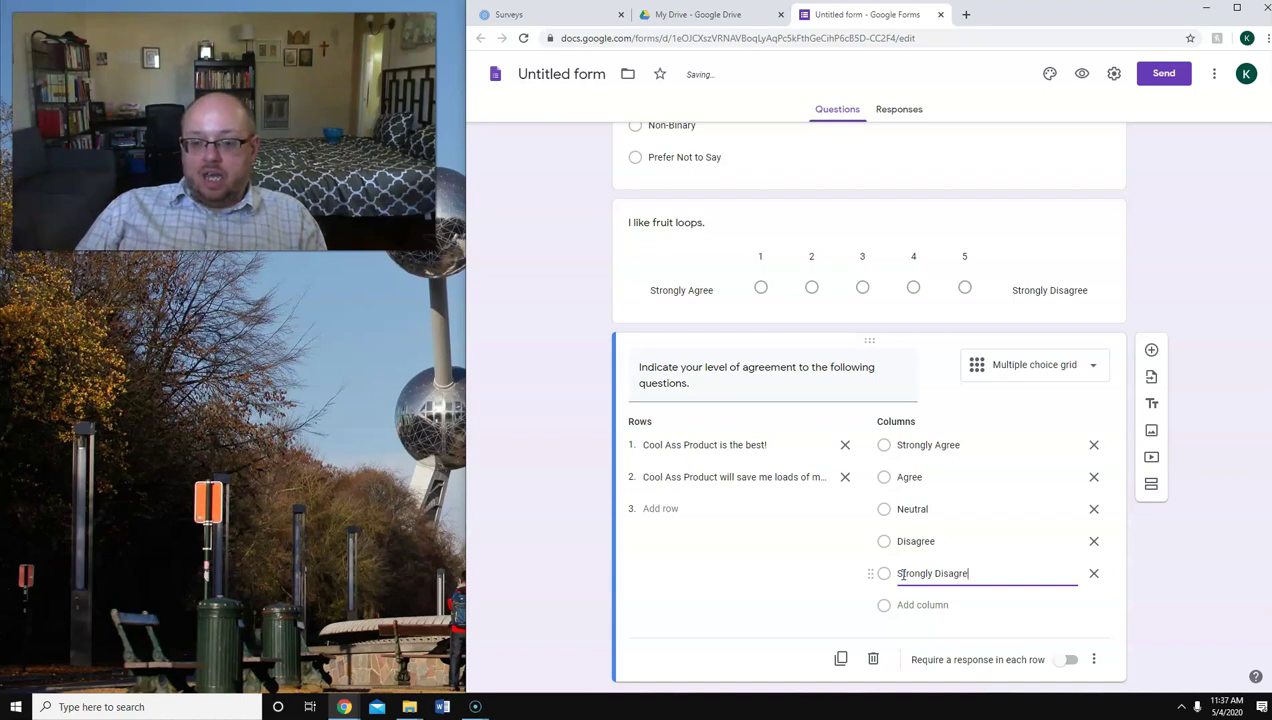
# - Preview the survey and look through its questions
pyautogui.click(1081, 73)
pyautogui.scroll(-4, 866, 245)
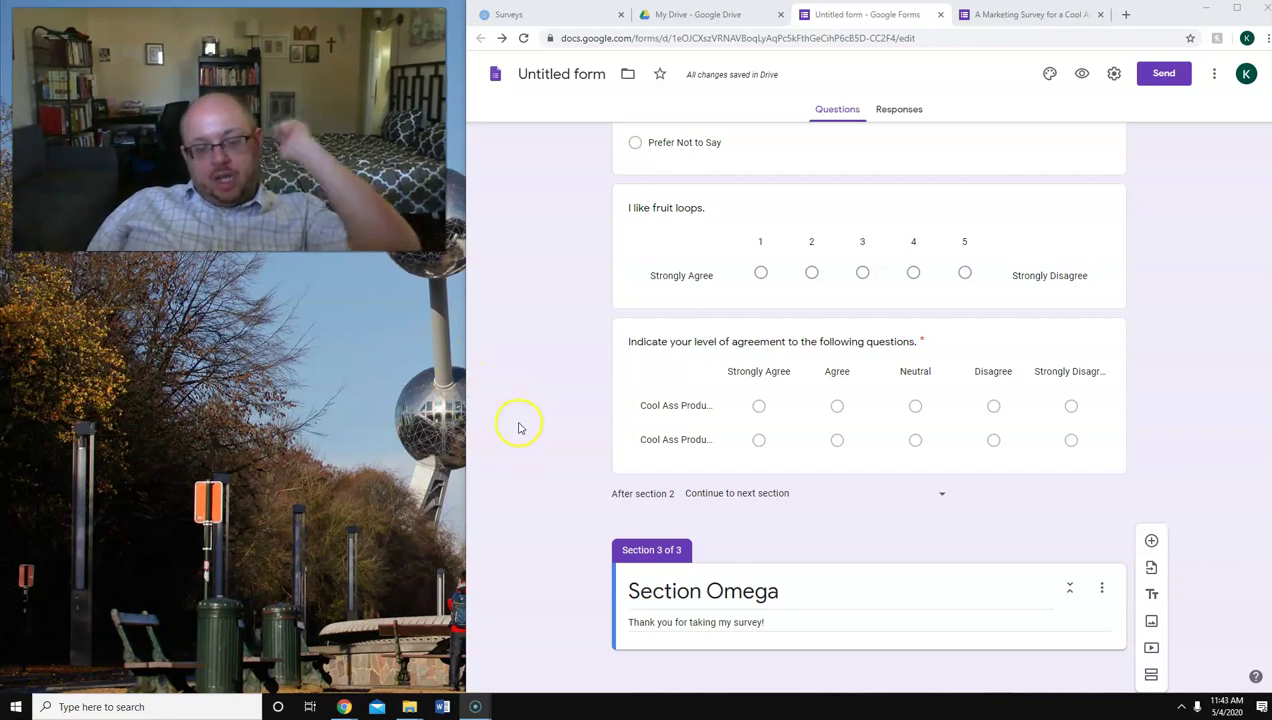
# - Review the form's three sections in the editor, from the title and Age question through Section Alpha to Section Omega
pyautogui.scroll(8, 501, 430)
pyautogui.scroll(2, 499, 437)
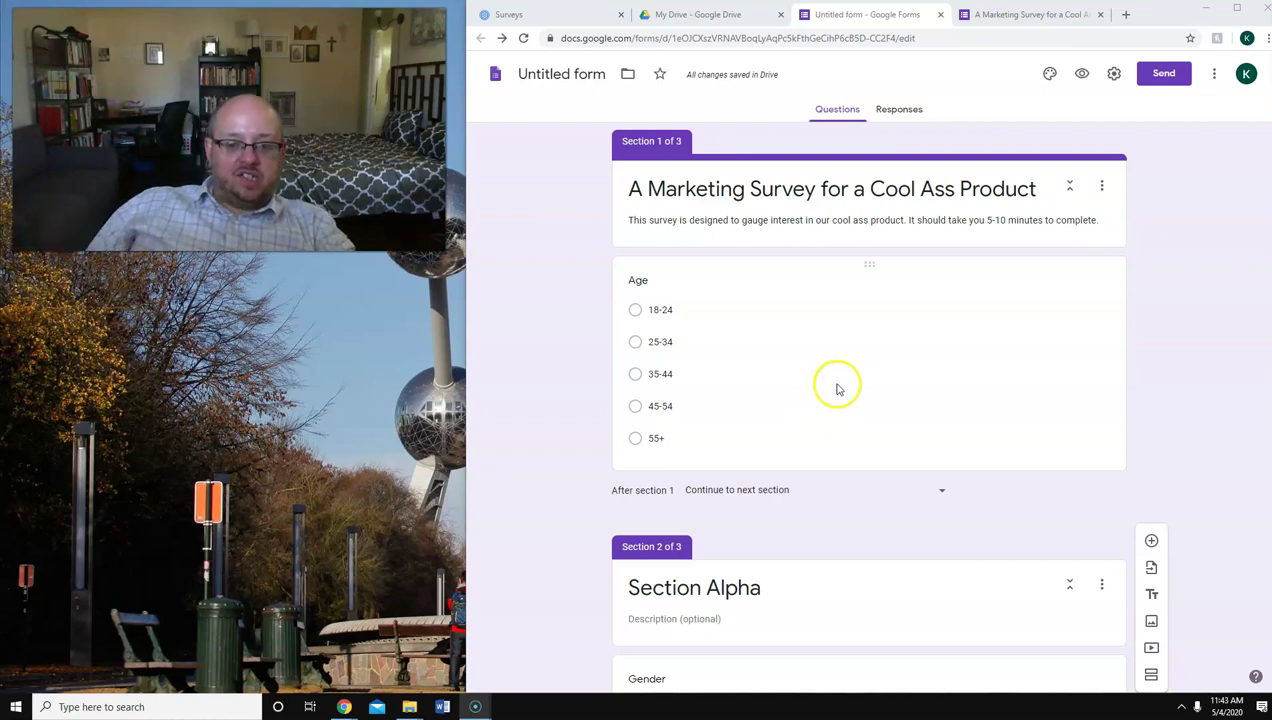
pyautogui.scroll(-2, 685, 485)
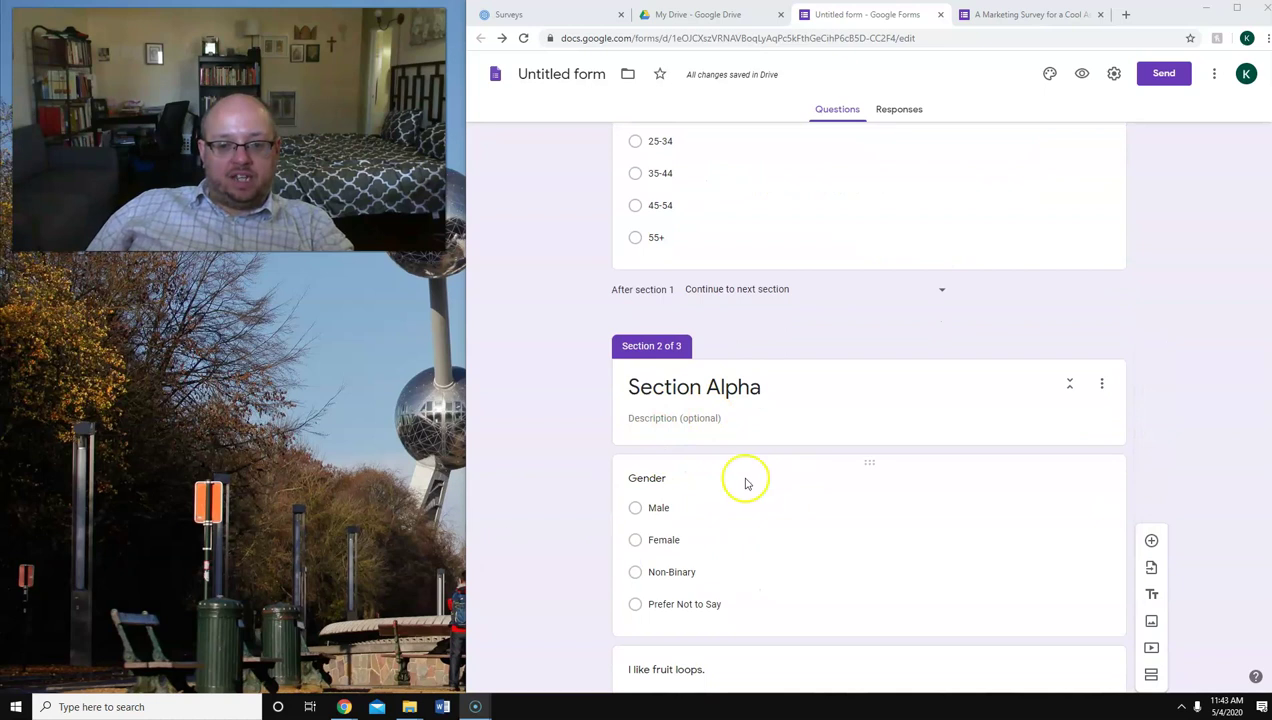
pyautogui.scroll(2, 594, 352)
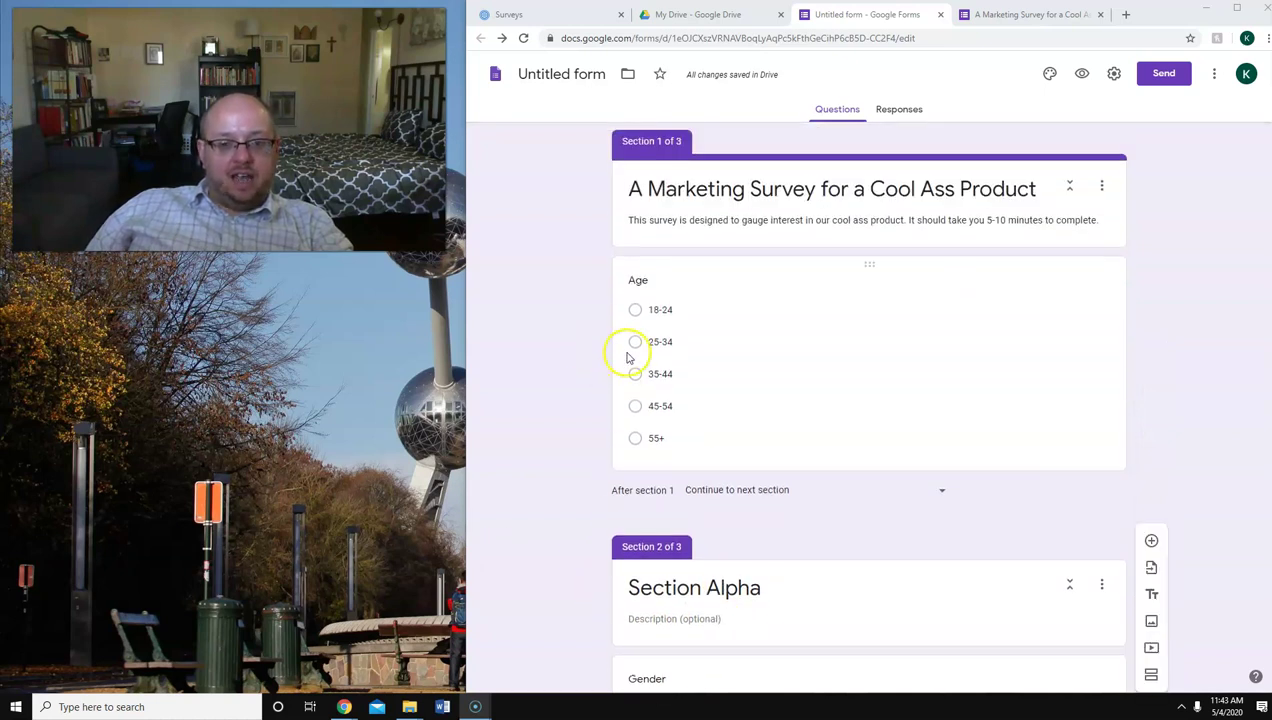
pyautogui.scroll(-3, 700, 410)
pyautogui.scroll(-3, 721, 413)
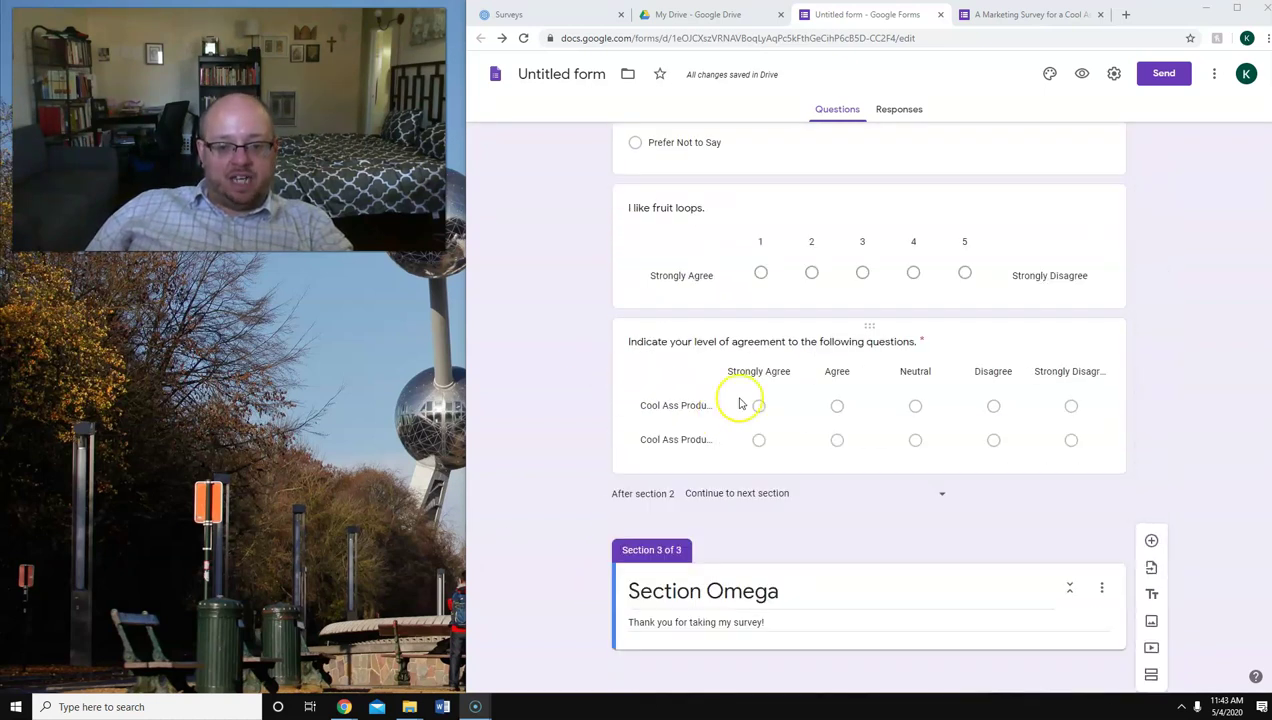
pyautogui.click(655, 638)
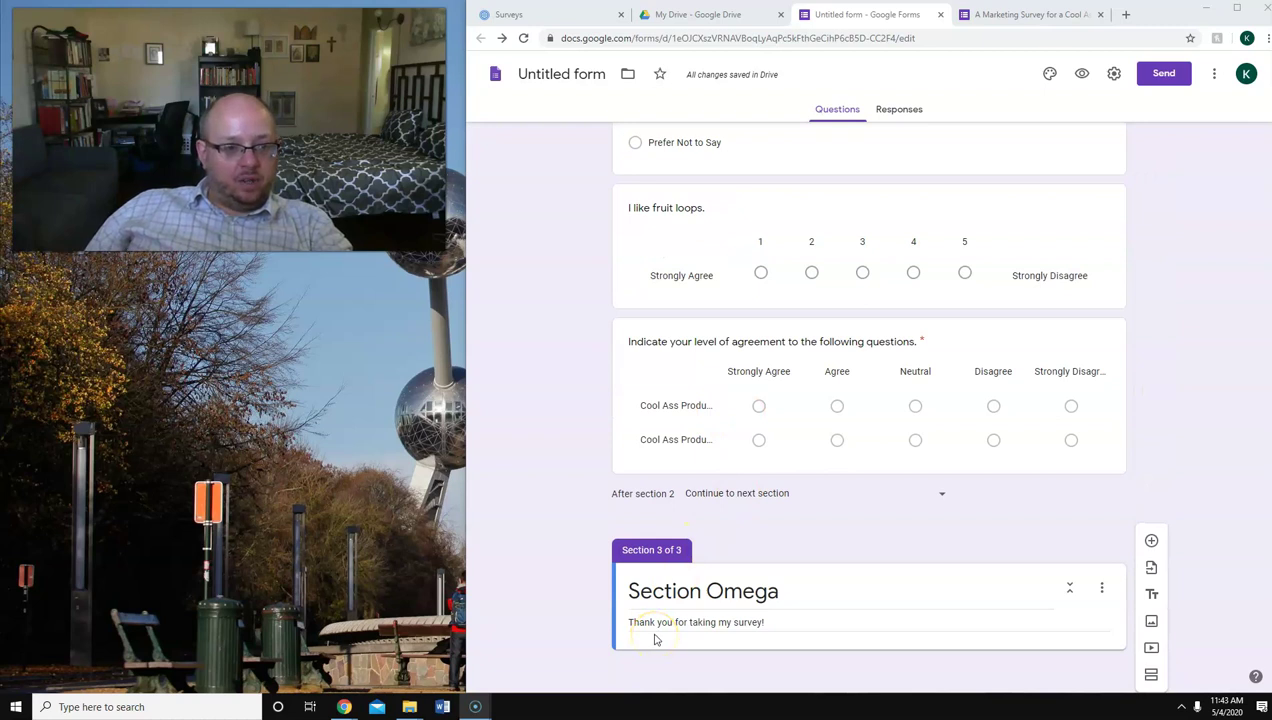
# - Make the Age question send respondents to a section based on their answer
pyautogui.scroll(8, 690, 580)
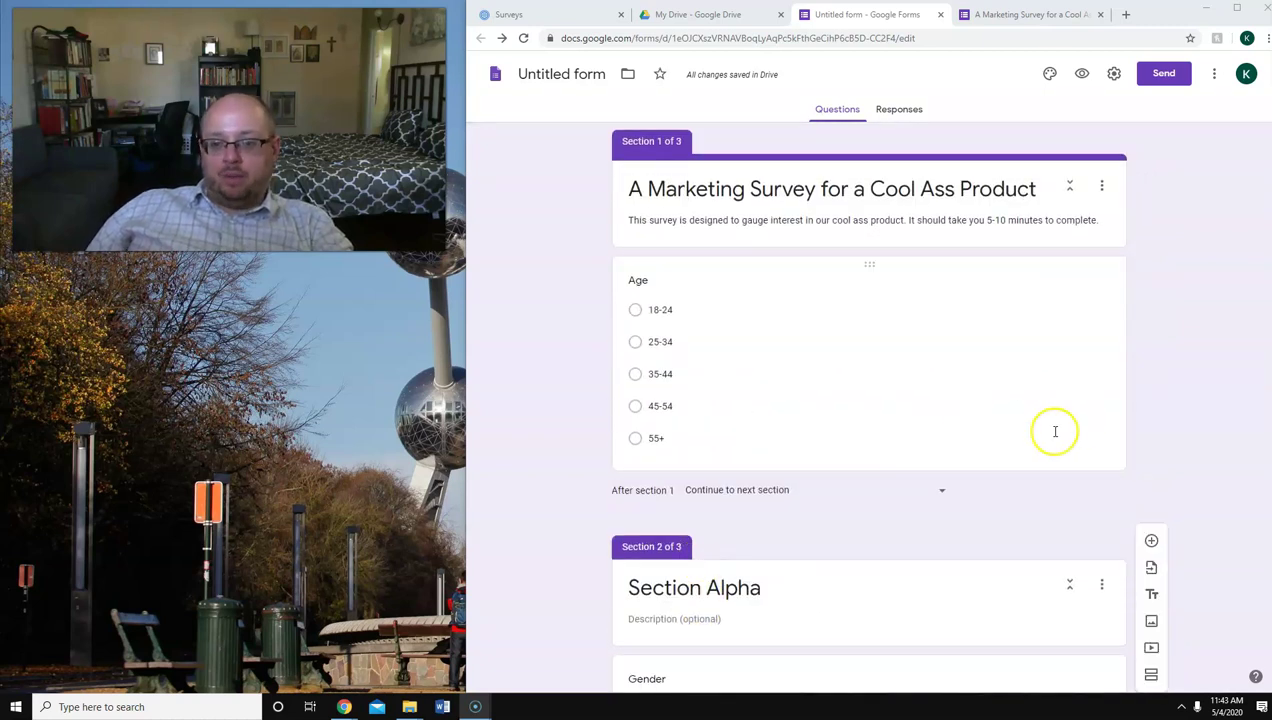
pyautogui.click(1028, 460)
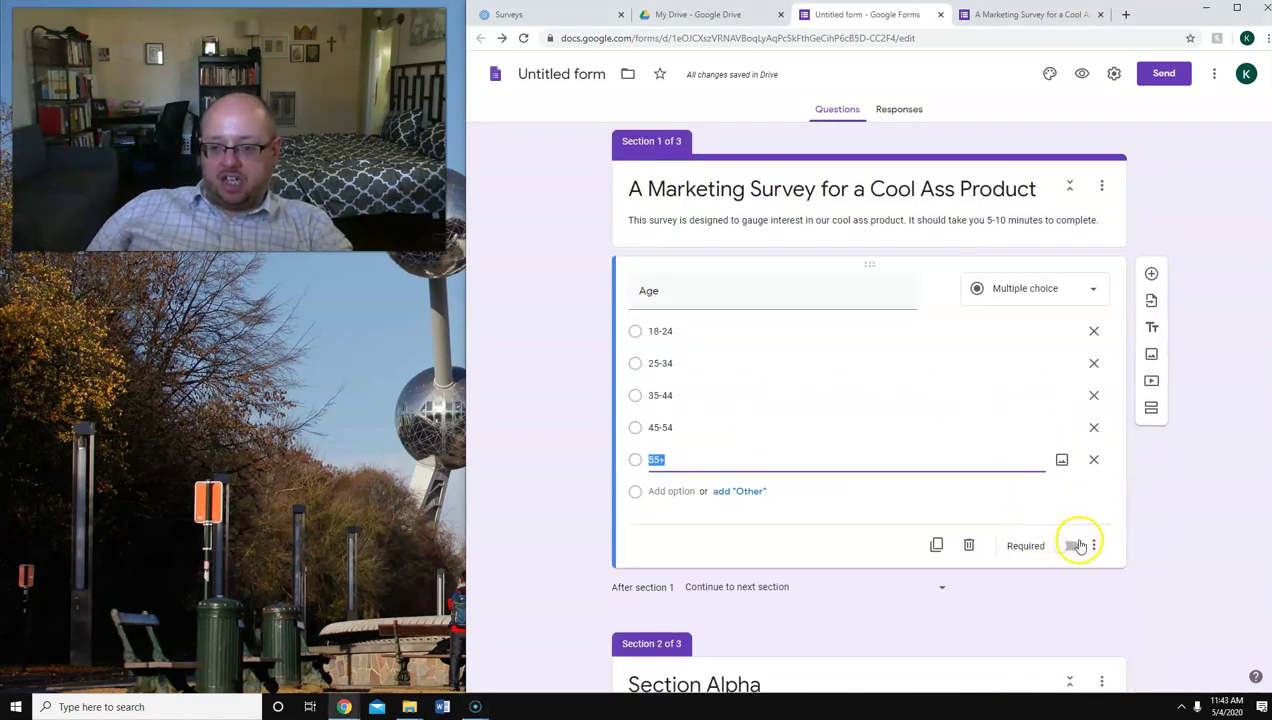
pyautogui.click(1093, 545)
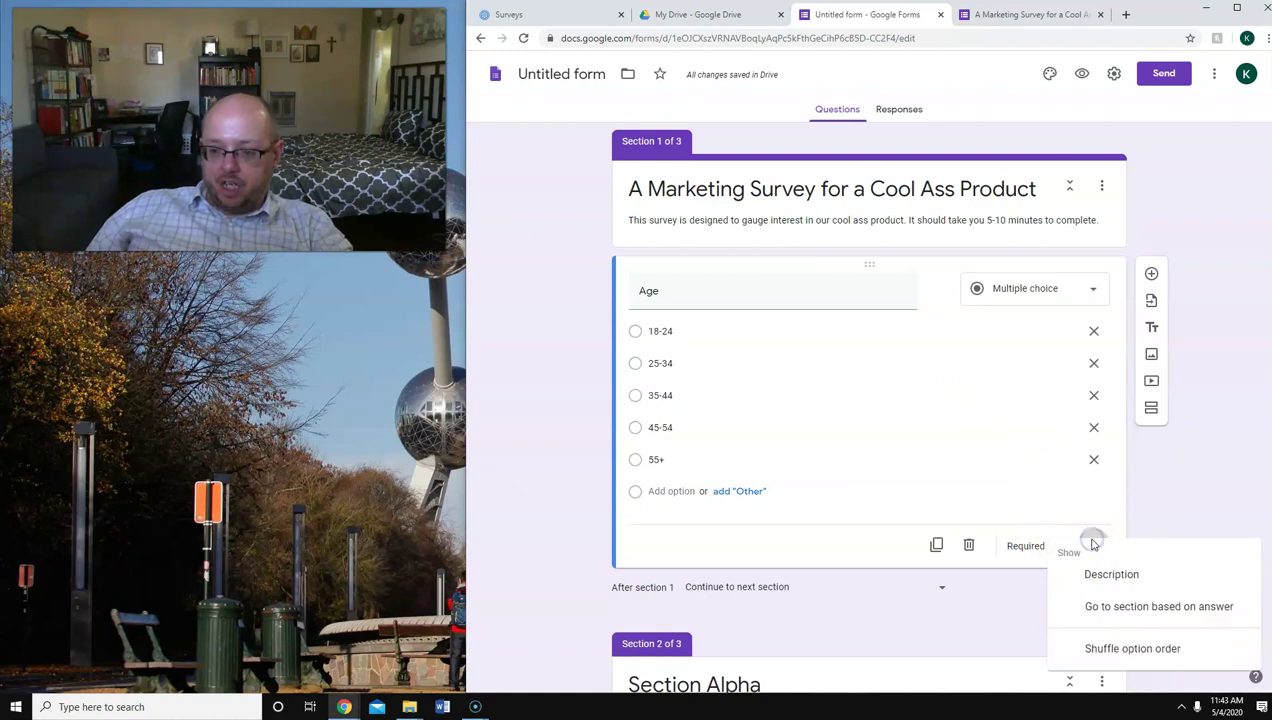
pyautogui.click(1096, 605)
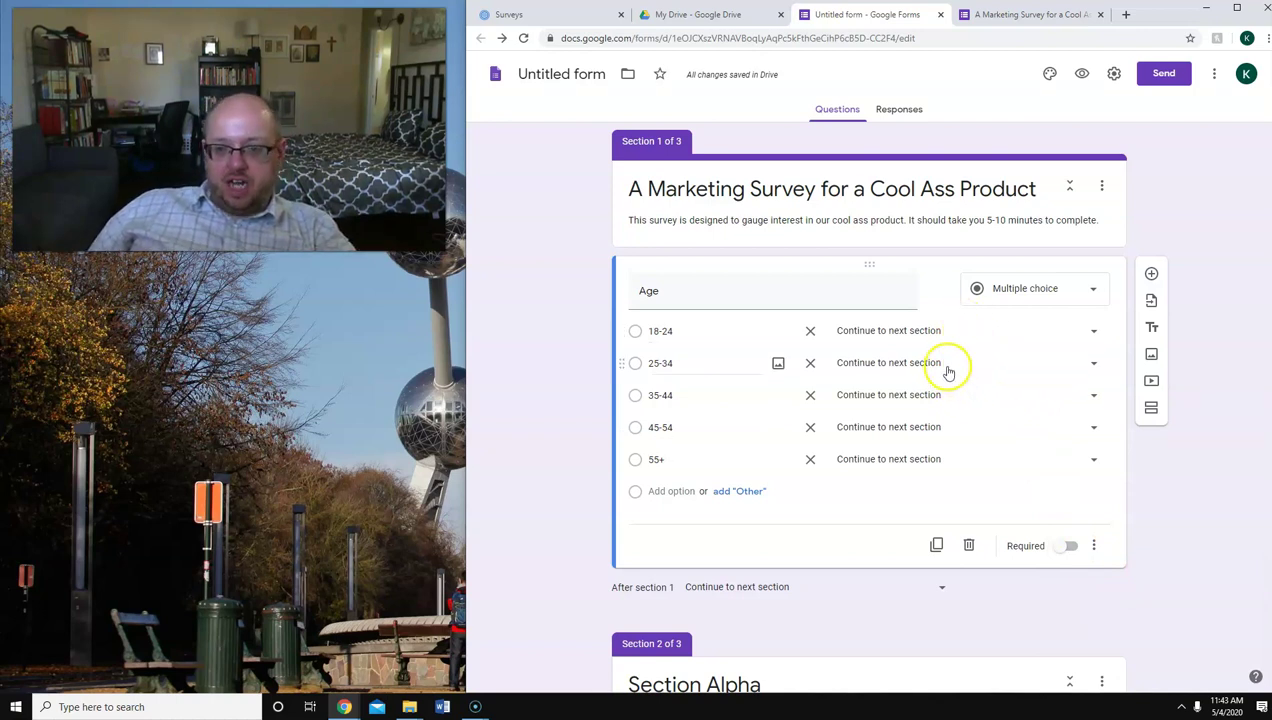
# - Route the Age answers 25-34, 35-44, 45-54 and 55+ to section 3 (Section Omega)
pyautogui.click(946, 364)
pyautogui.click(931, 459)
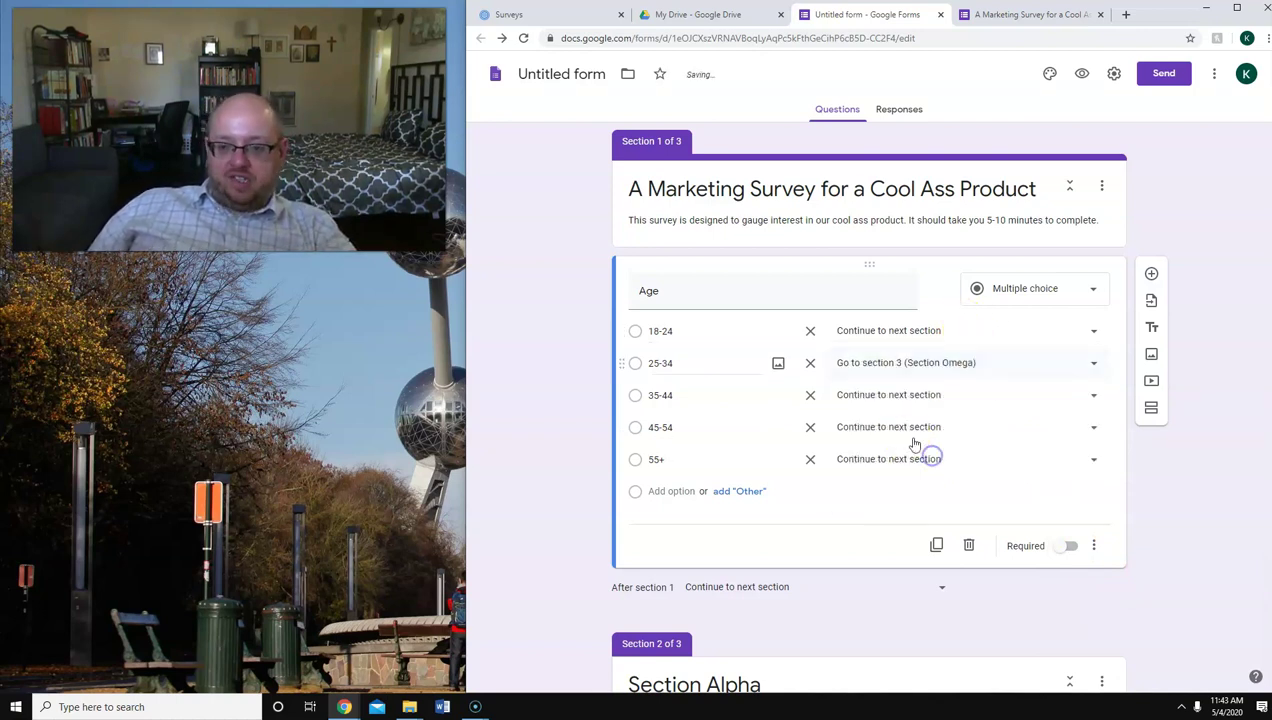
pyautogui.click(901, 405)
pyautogui.click(907, 498)
pyautogui.click(886, 438)
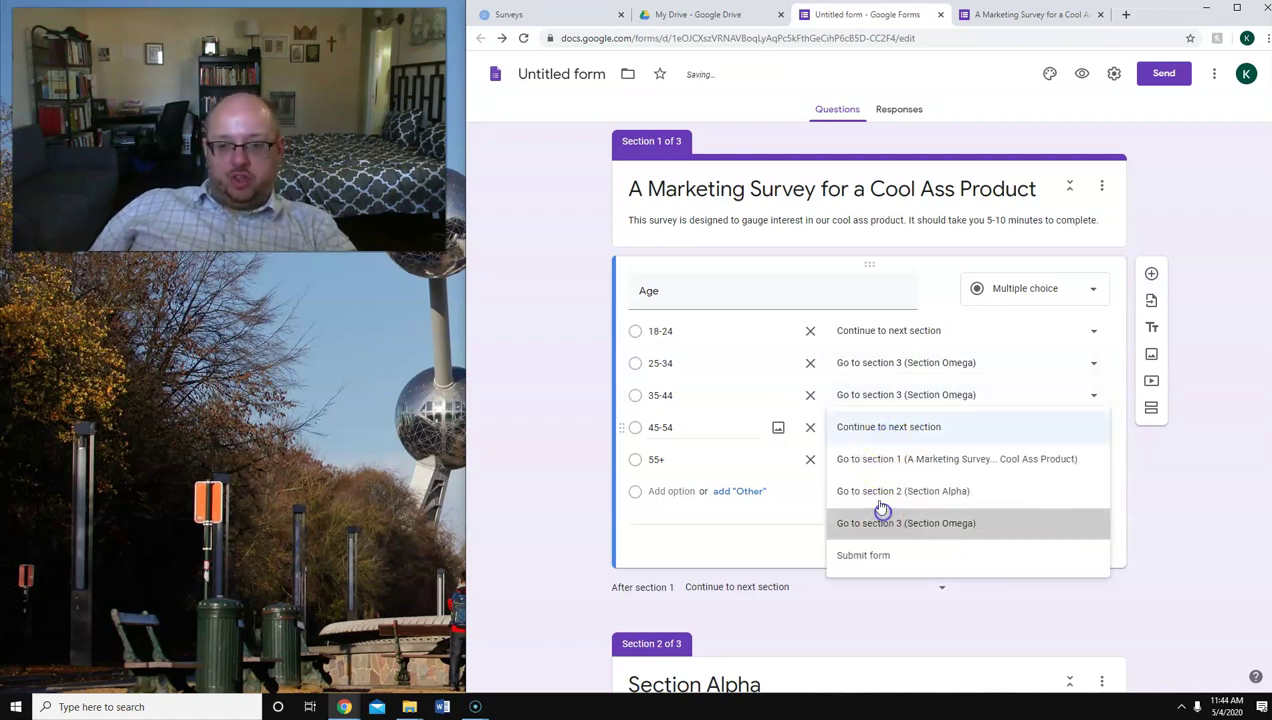
pyautogui.click(882, 522)
pyautogui.click(873, 460)
pyautogui.click(897, 550)
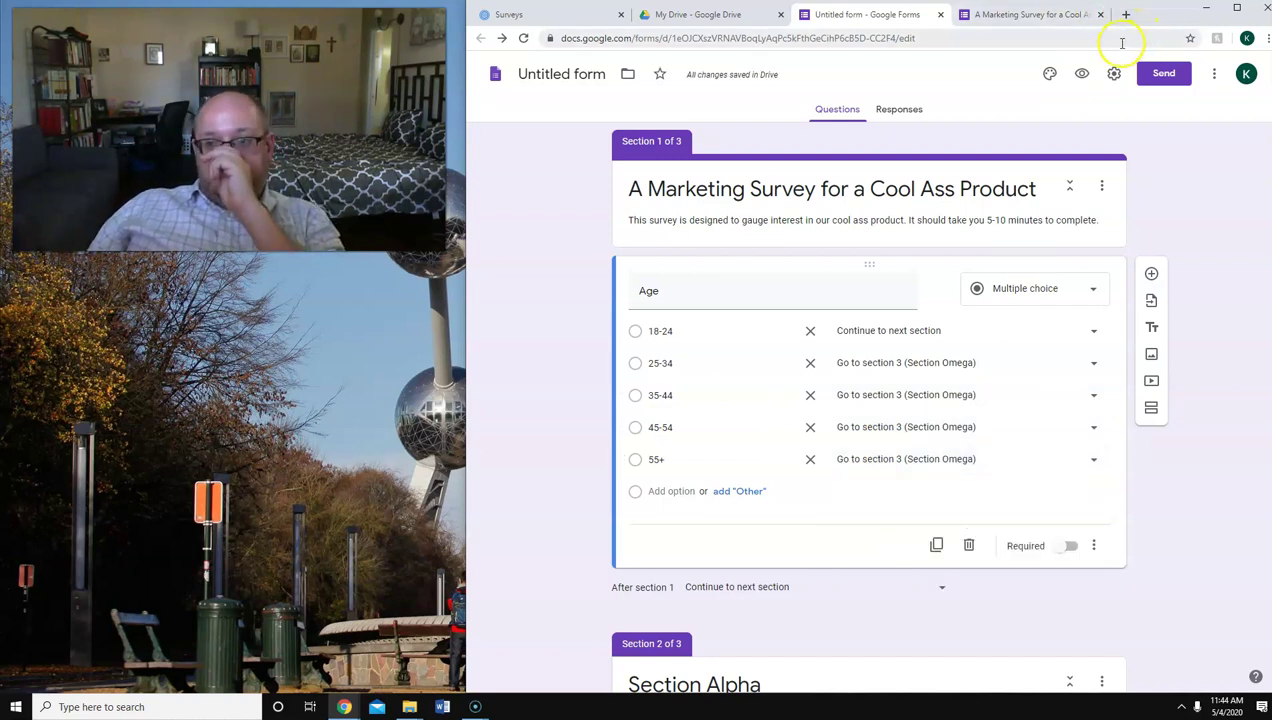
# - Preview the survey and answer the Age question with 35-44 to check which section follows
pyautogui.click(1082, 75)
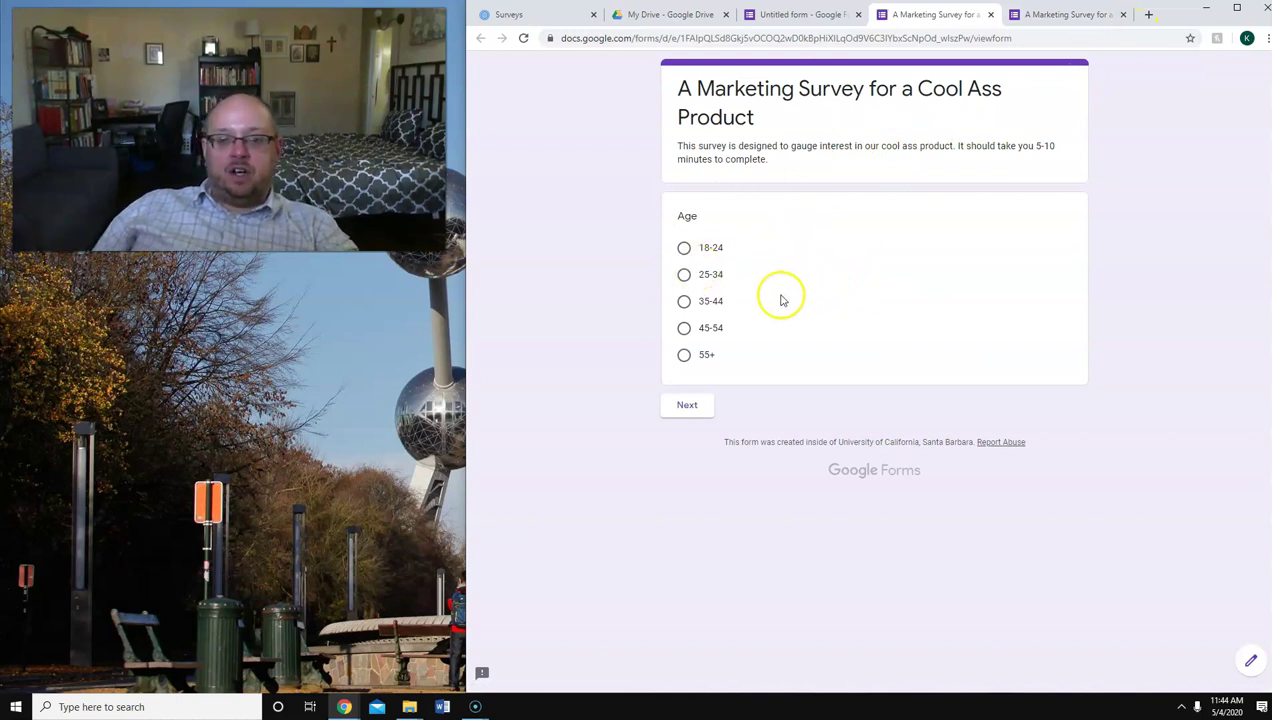
pyautogui.click(716, 301)
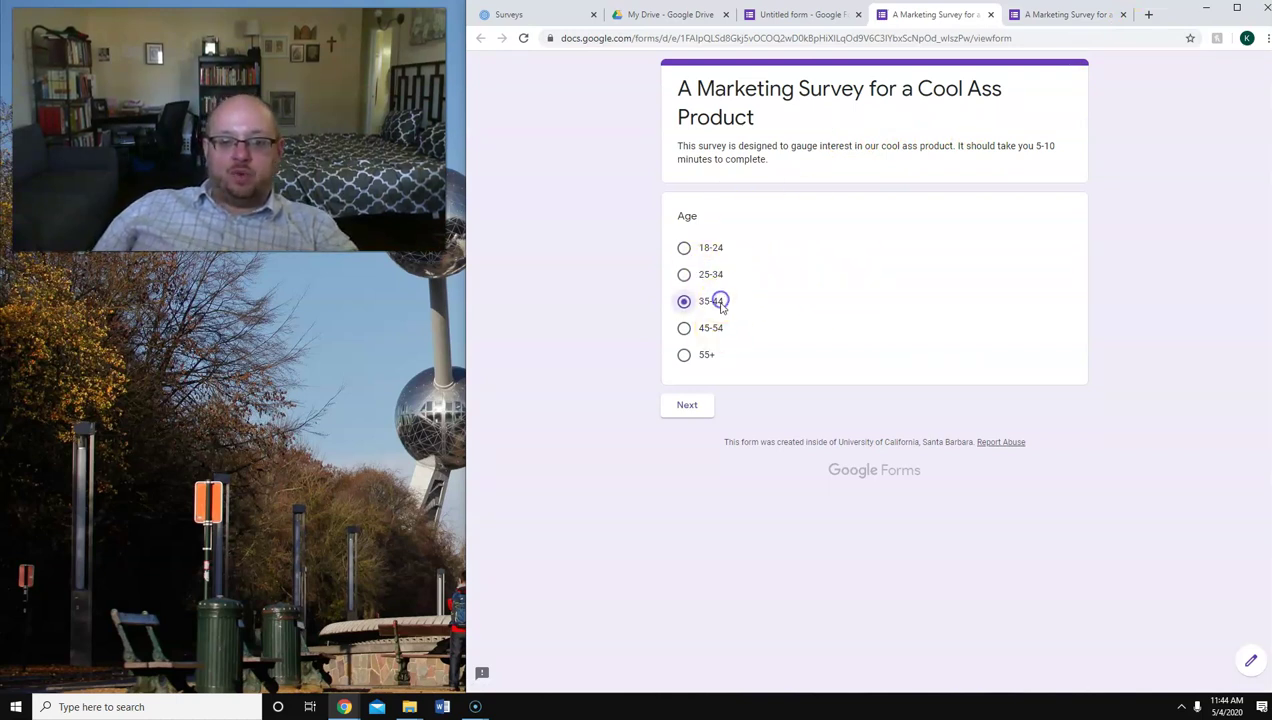
pyautogui.click(690, 406)
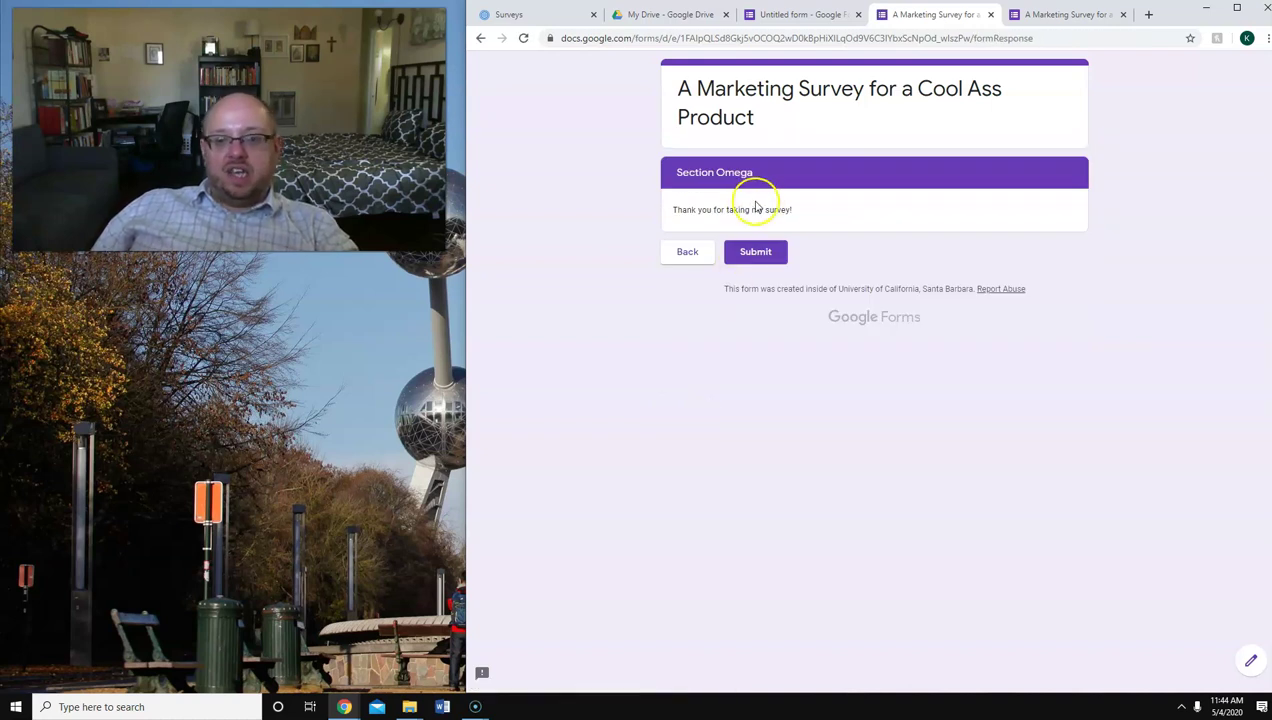
# - Return to the Age question, change the answer to 18-24 and examine the section that follows
pyautogui.click(702, 252)
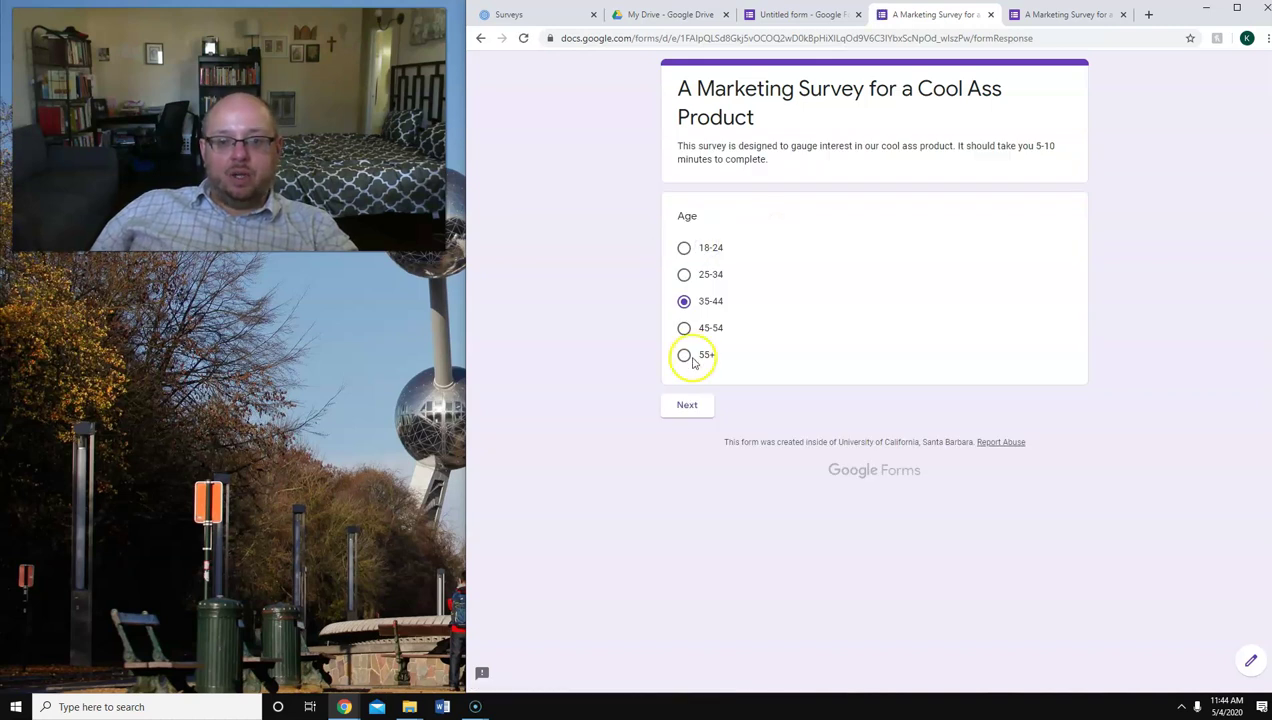
pyautogui.click(684, 248)
pyautogui.click(695, 405)
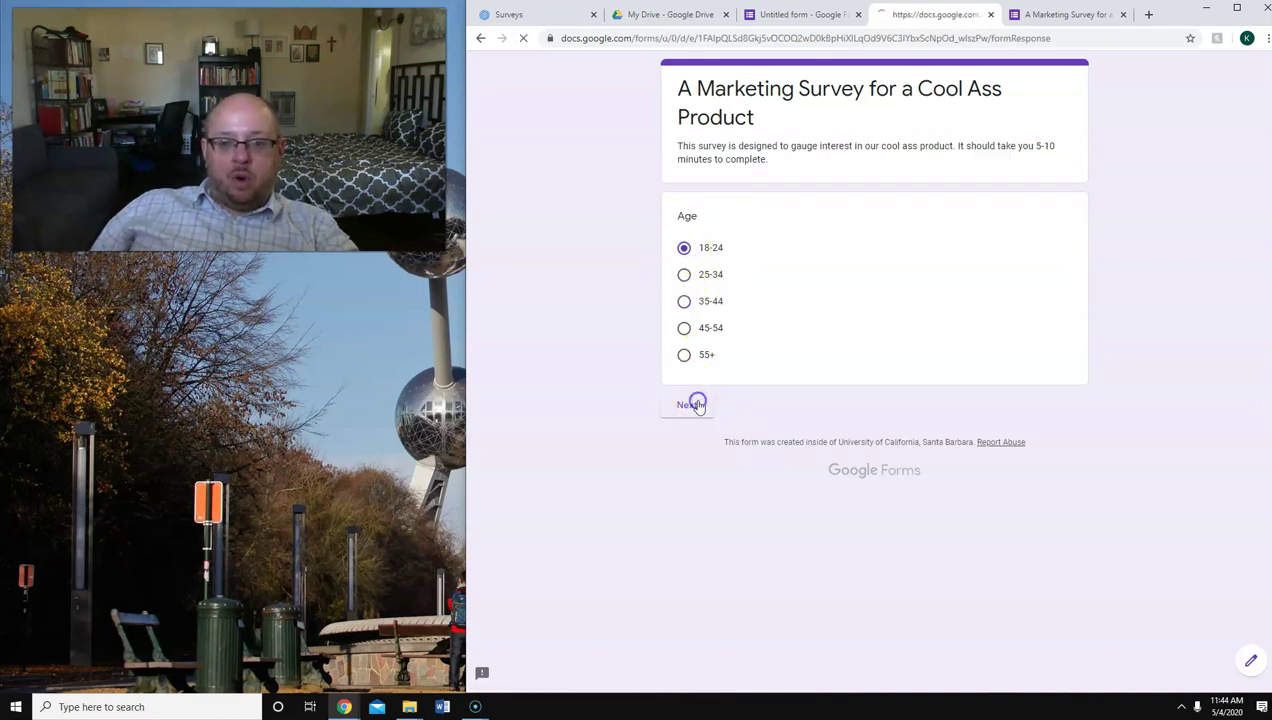
pyautogui.scroll(-3, 824, 415)
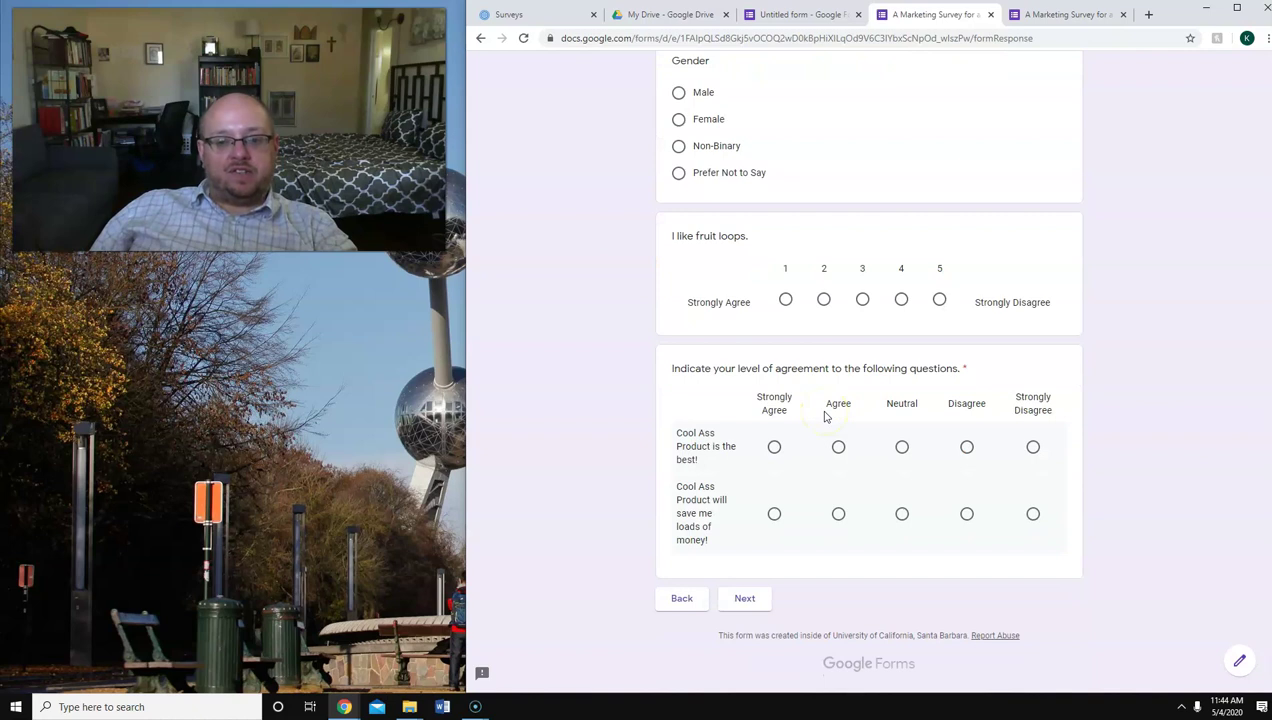
pyautogui.scroll(3, 825, 415)
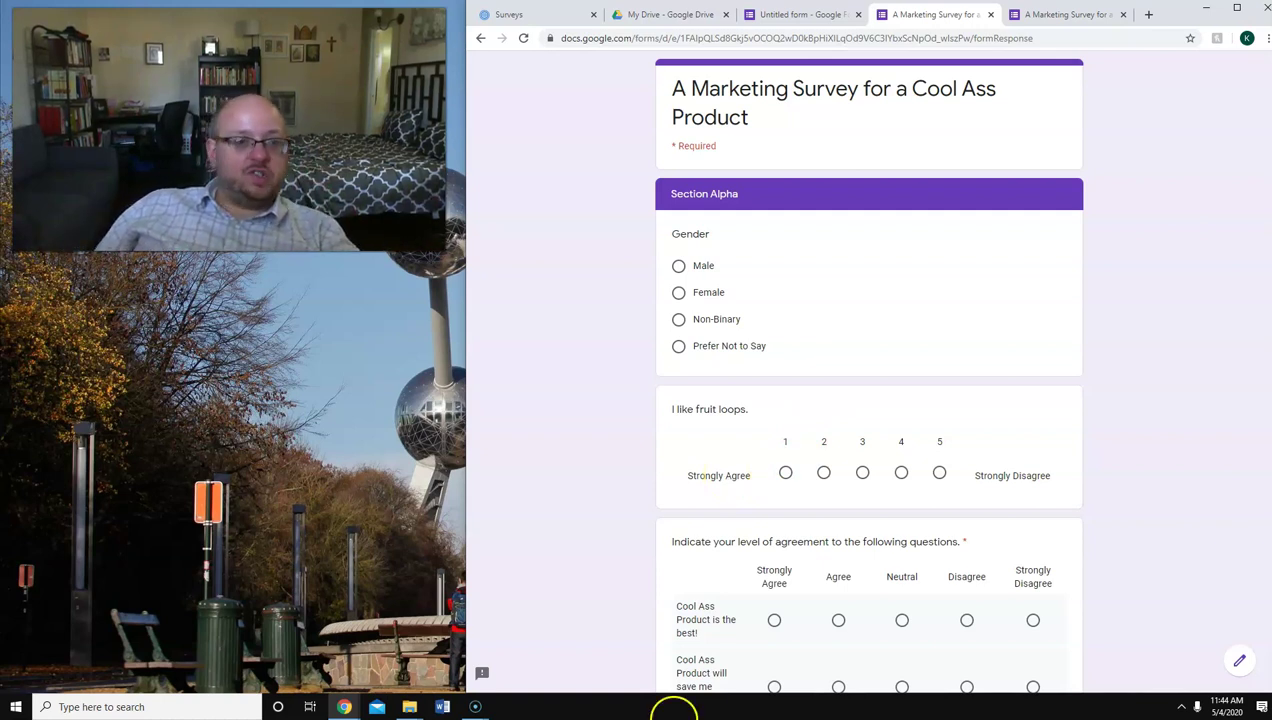
# - Back in the form editor, insert the painted hands picture from the Work and School themes as the header image and preview the form
pyautogui.click(782, 18)
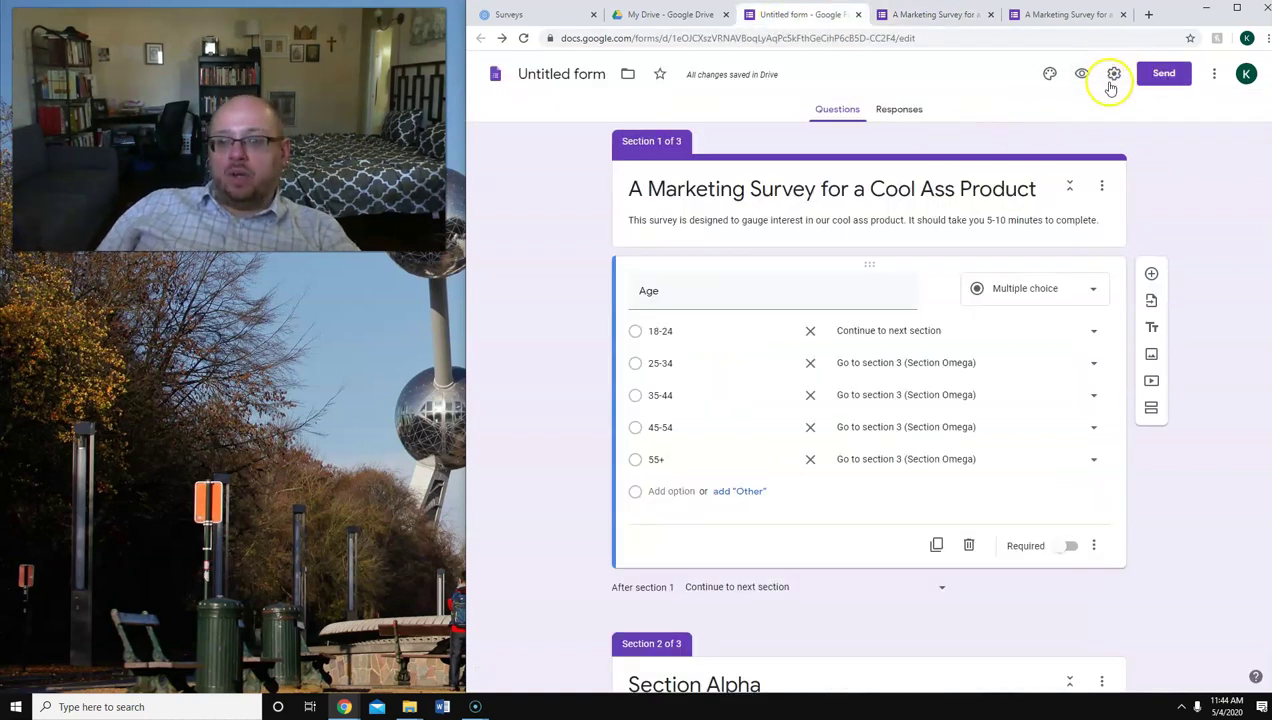
pyautogui.click(1050, 74)
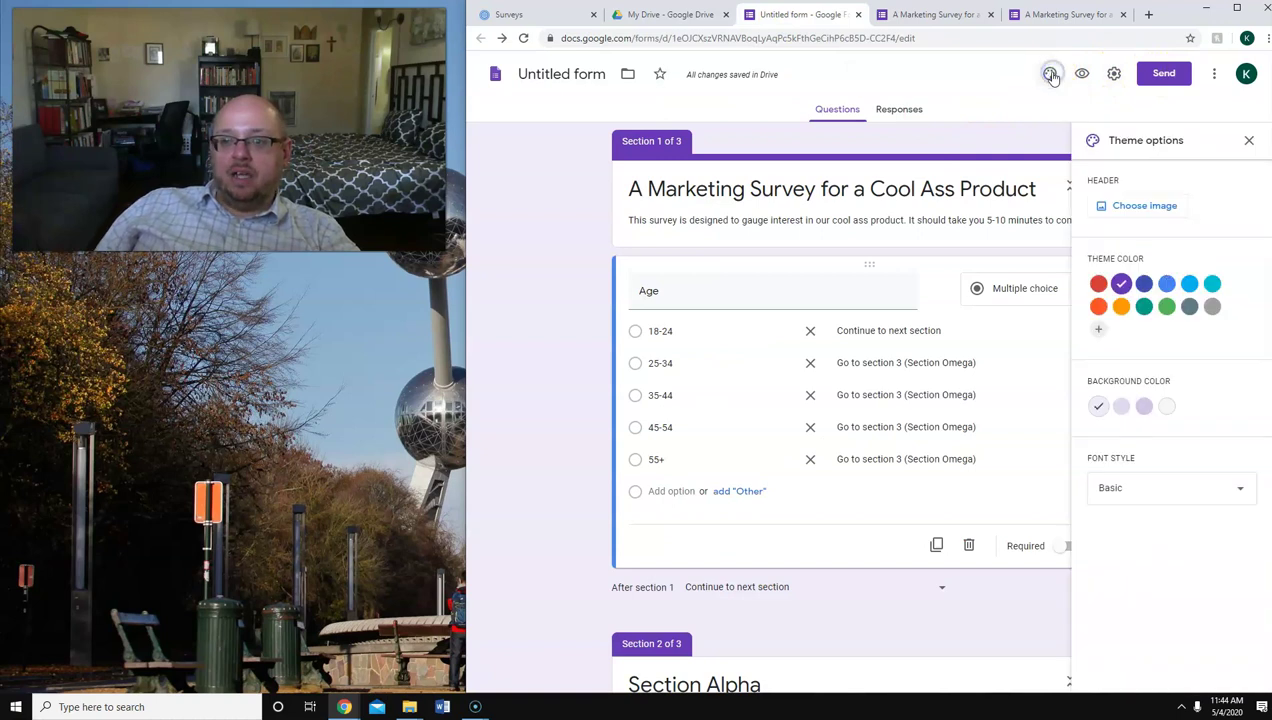
pyautogui.click(1158, 218)
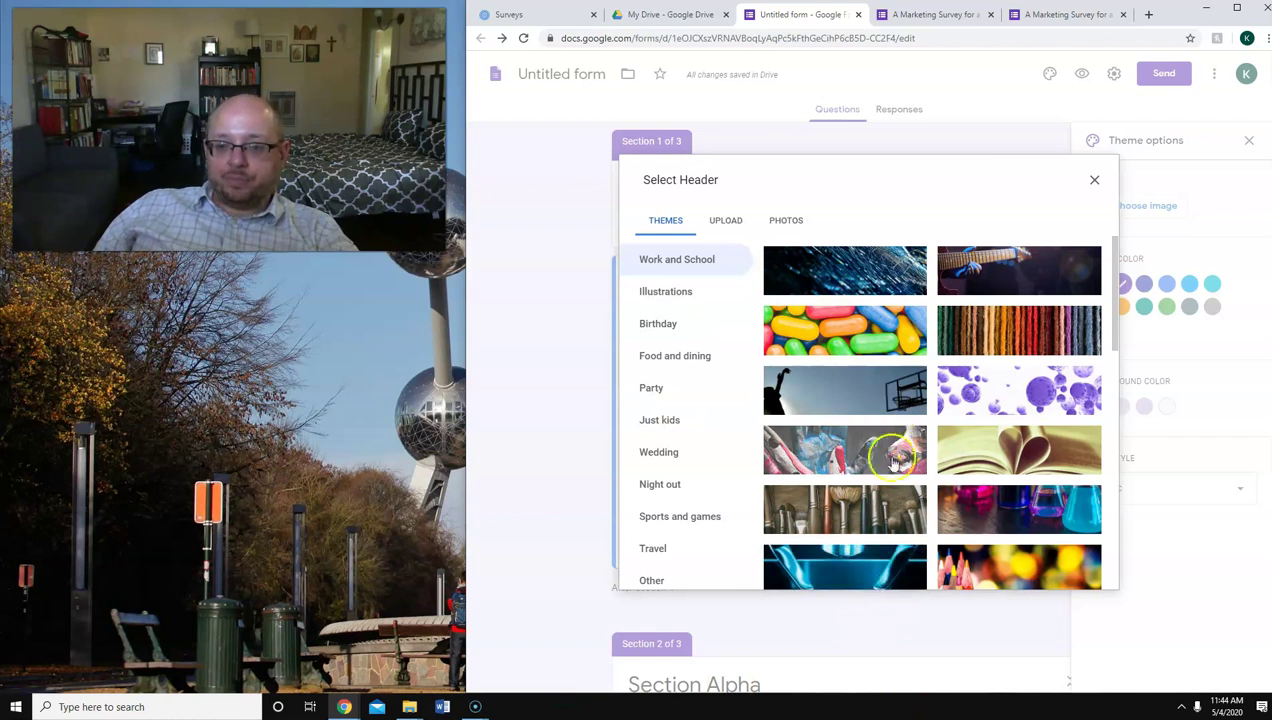
pyautogui.click(876, 452)
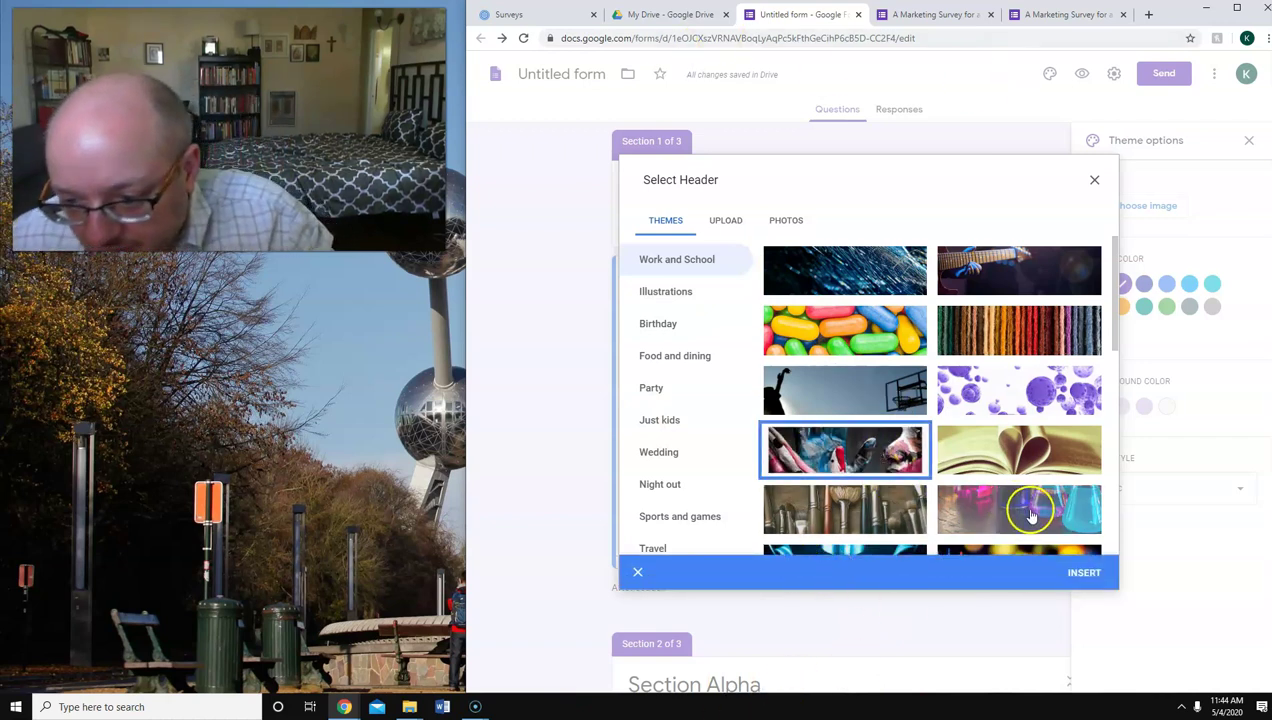
pyautogui.click(1087, 567)
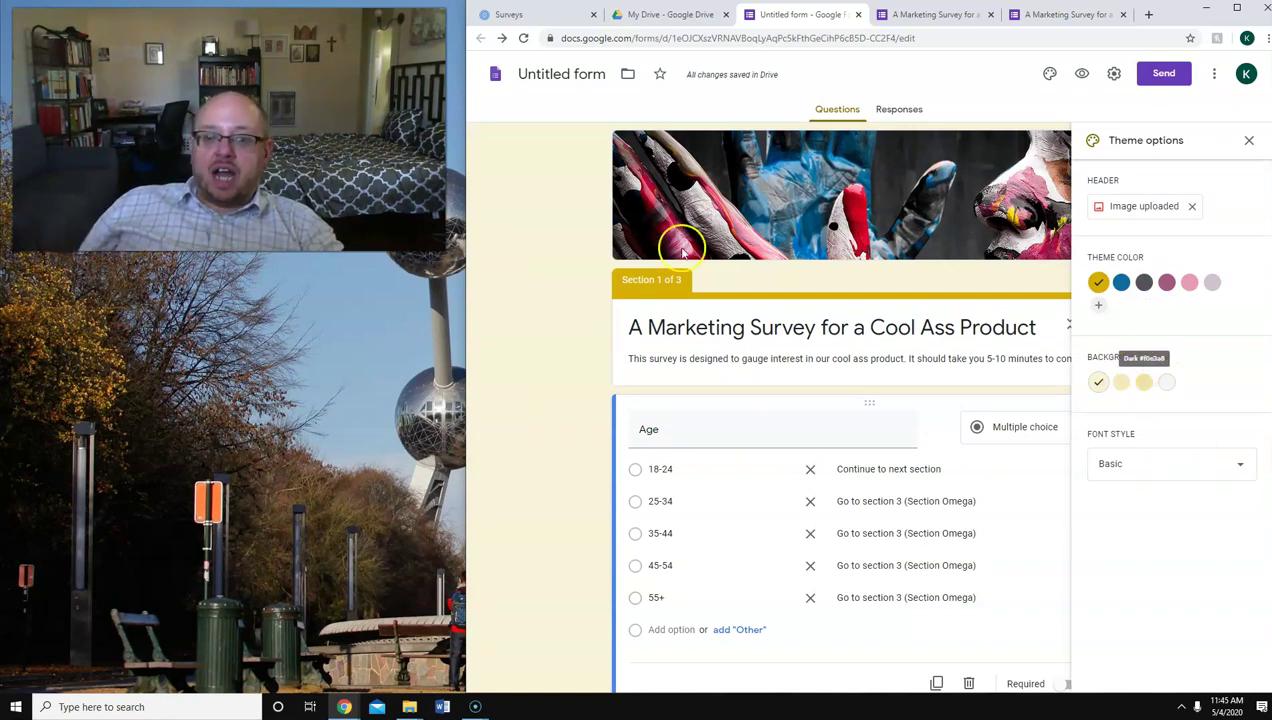
pyautogui.click(1085, 73)
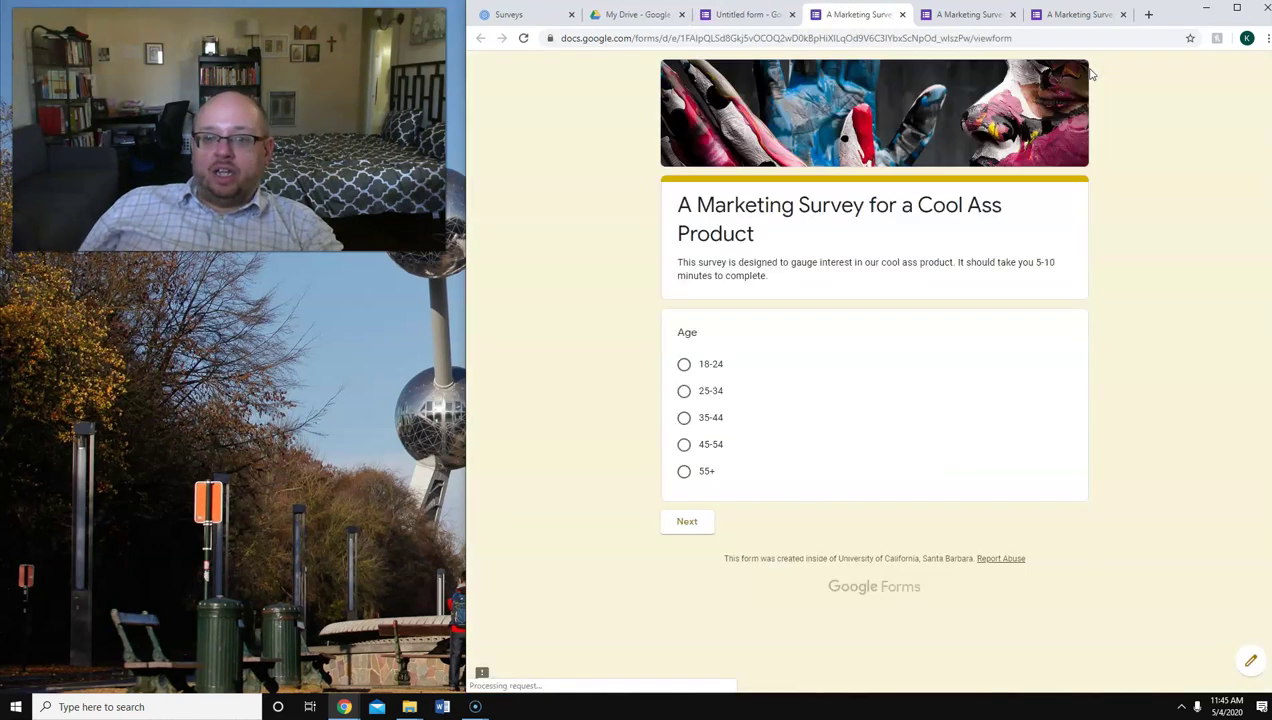